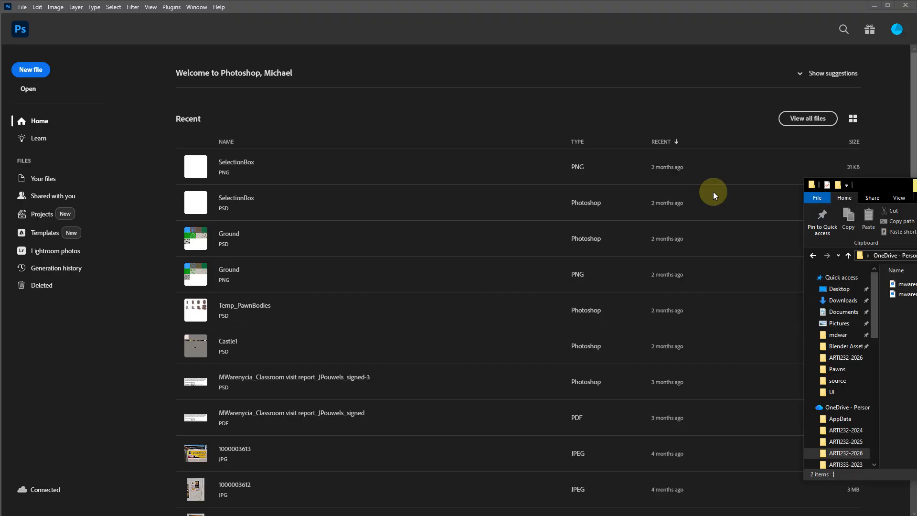
Examine the Milestone 1 folder structure and open its source folder to view the two source images
drag(713, 190, 486, 138)
click(493, 202)
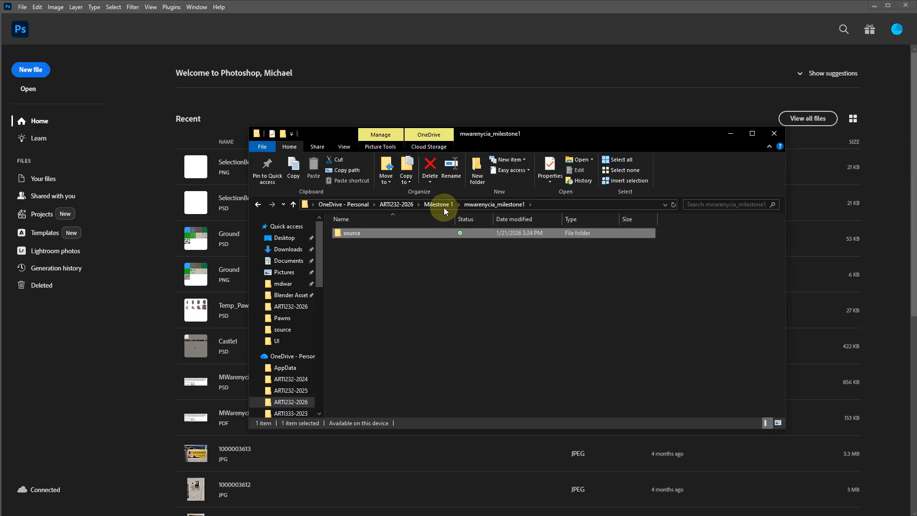
click(442, 206)
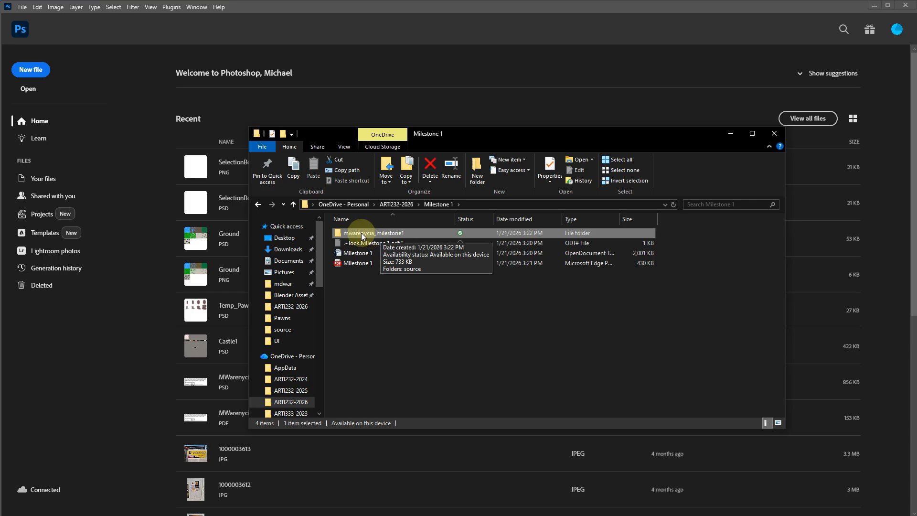
double_click(390, 234)
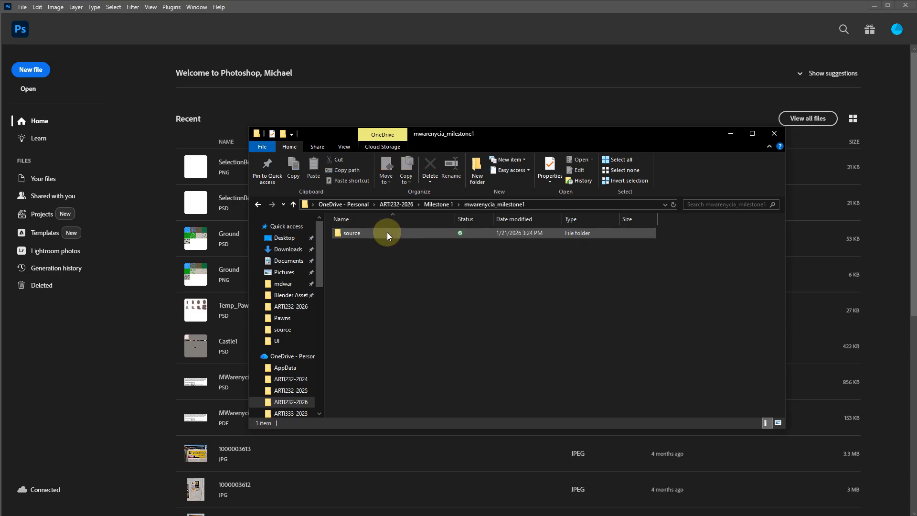
double_click(362, 234)
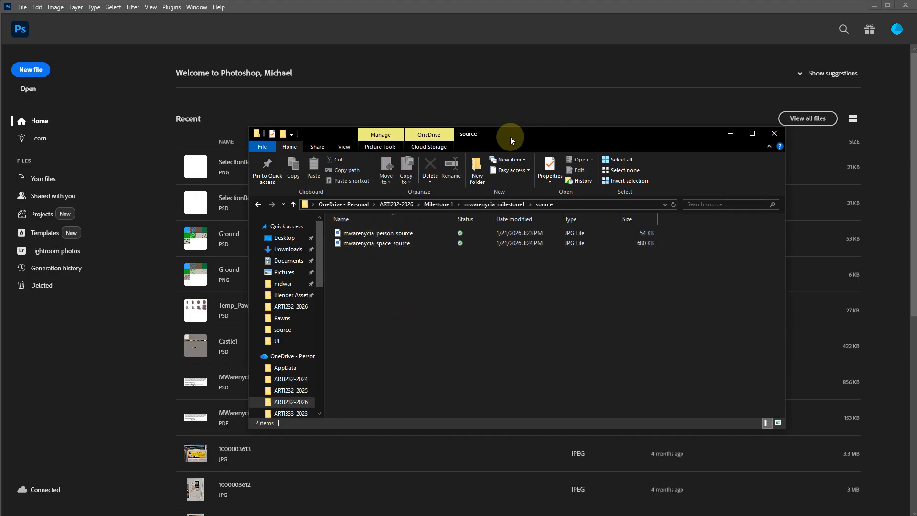
drag(510, 140, 916, 119)
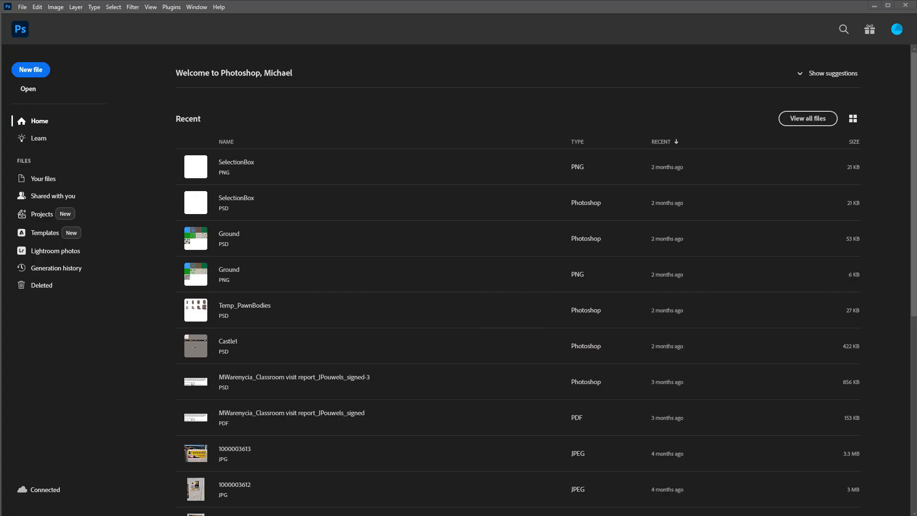
Open the person source JPG from the source folder in Photoshop
drag(916, 162, 846, 164)
click(727, 257)
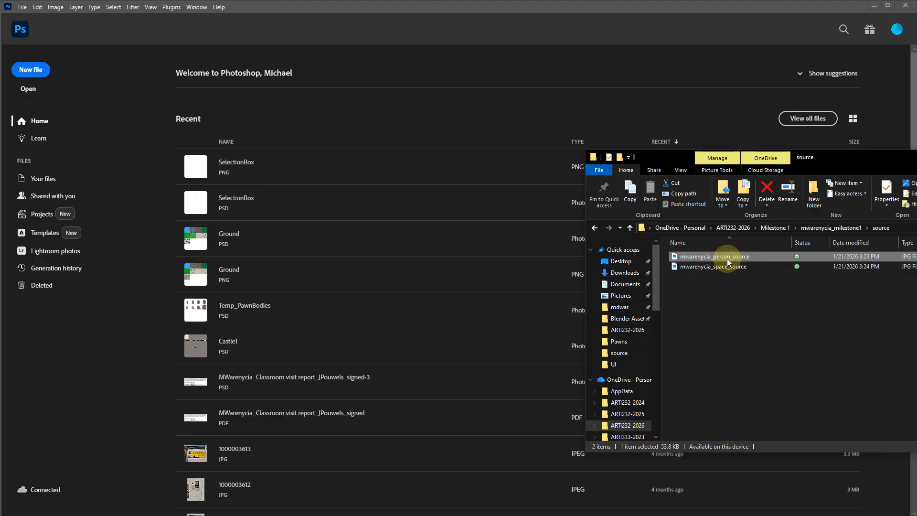
drag(725, 262, 311, 101)
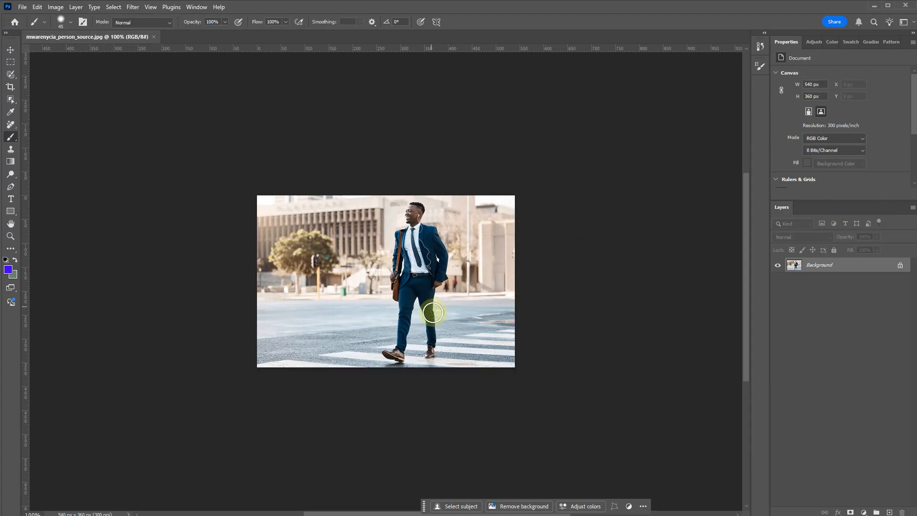
Brush a blue stroke on the locked Background layer beside the walking man and run the Eraser across it
scroll(425, 306, up, 2)
scroll(427, 304, up, 2)
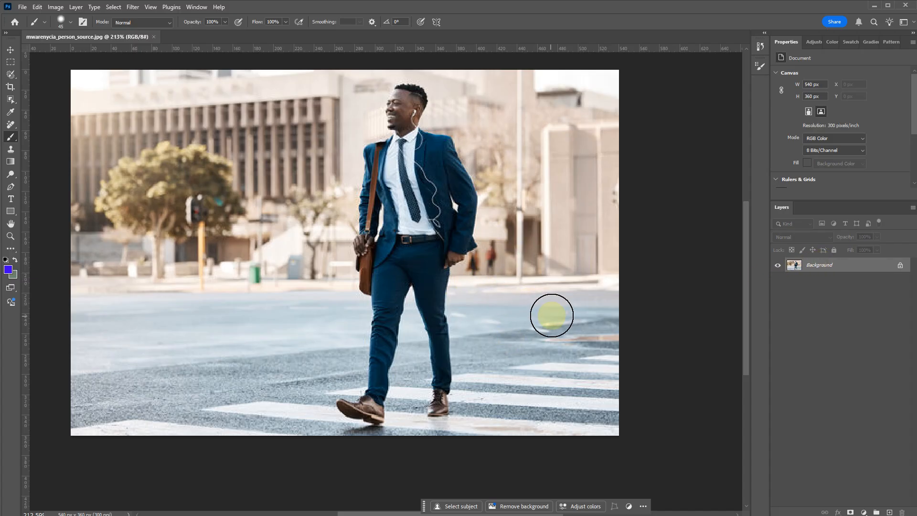
drag(550, 314, 581, 296)
key(e)
drag(579, 365, 589, 301)
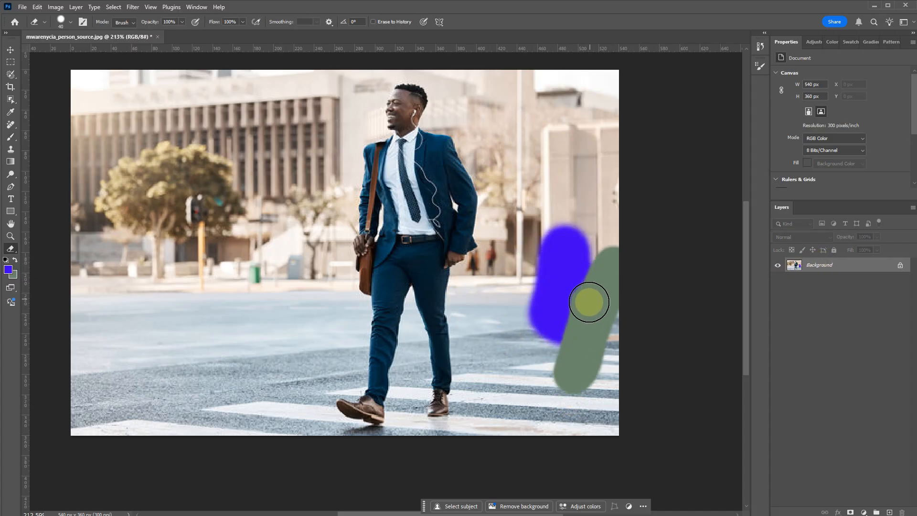
Convert the Background into the regular layer Layer 0 and erase the painted area beside the man to transparency
double_click(824, 266)
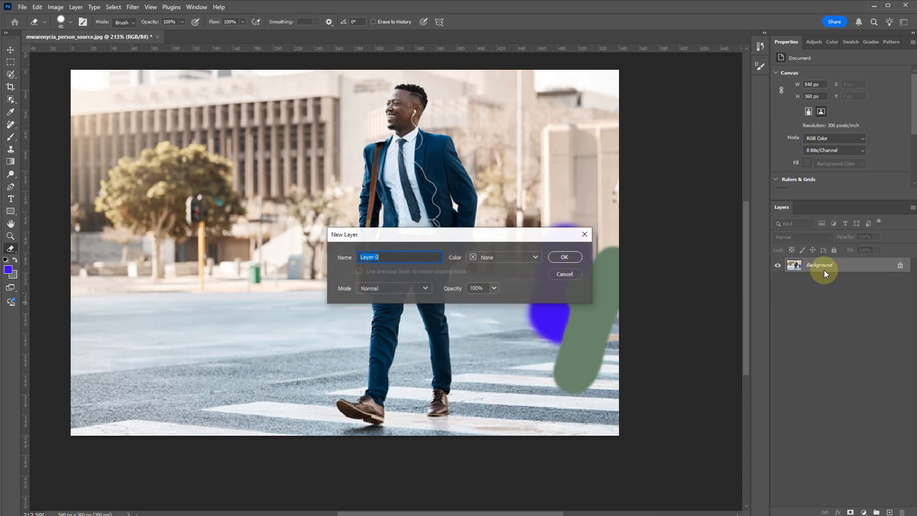
key(Return)
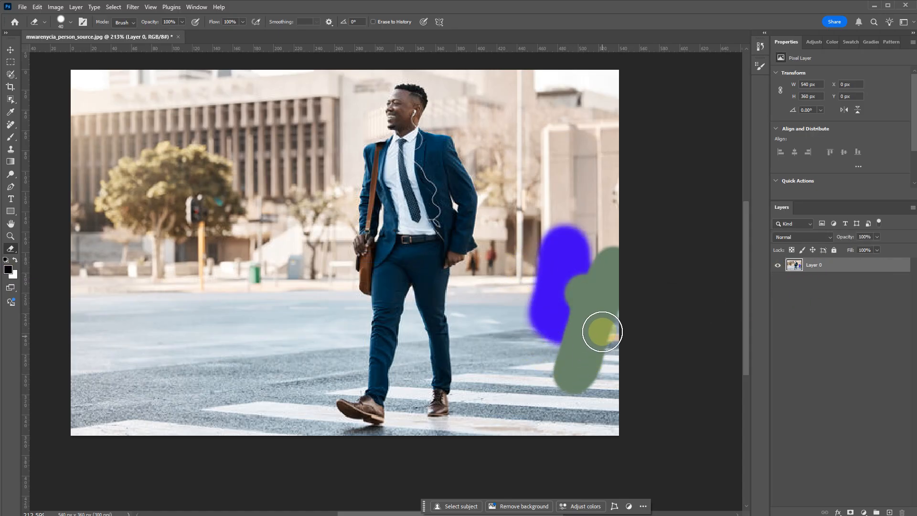
mouse_move(600, 328)
mouse_down()
mouse_move(594, 394)
mouse_move(582, 327)
mouse_move(591, 294)
mouse_move(570, 318)
mouse_move(552, 272)
mouse_move(554, 198)
mouse_move(570, 334)
mouse_move(551, 308)
mouse_move(554, 402)
mouse_move(576, 400)
mouse_move(551, 352)
mouse_up()
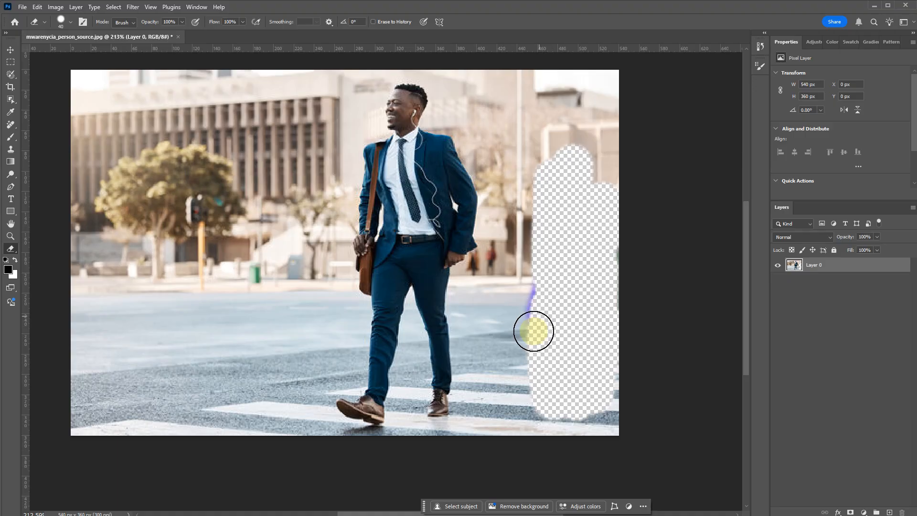
Set up the Magic Wand tool with Point Sample as the sample size and a tolerance of 50
key(w)
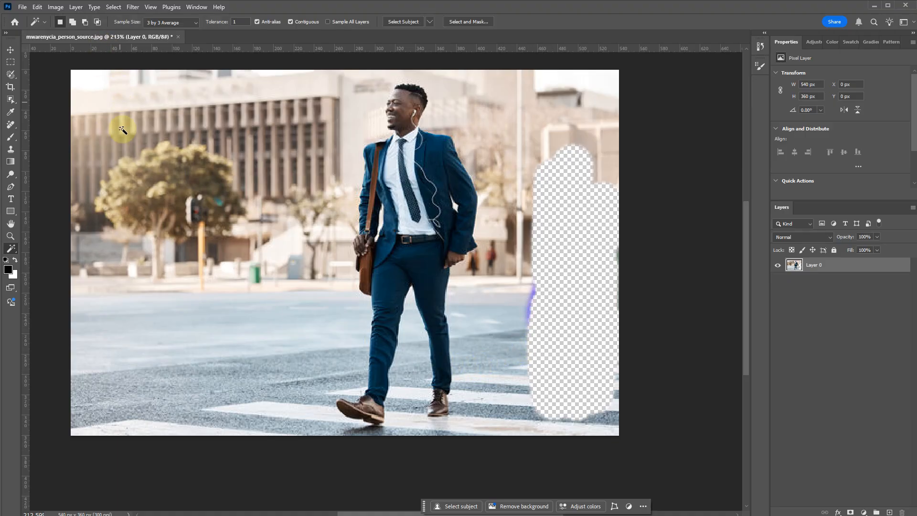
key(shift+w)
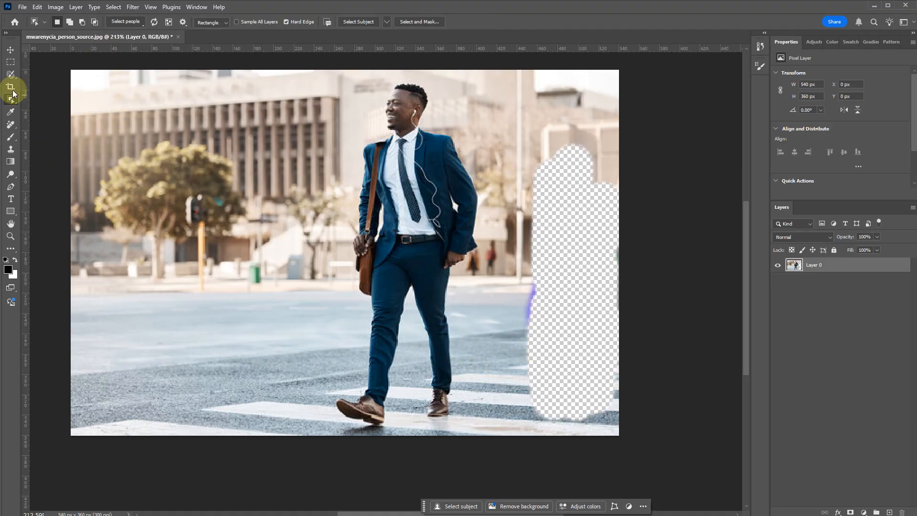
key(shift+w)
key(shift+w)
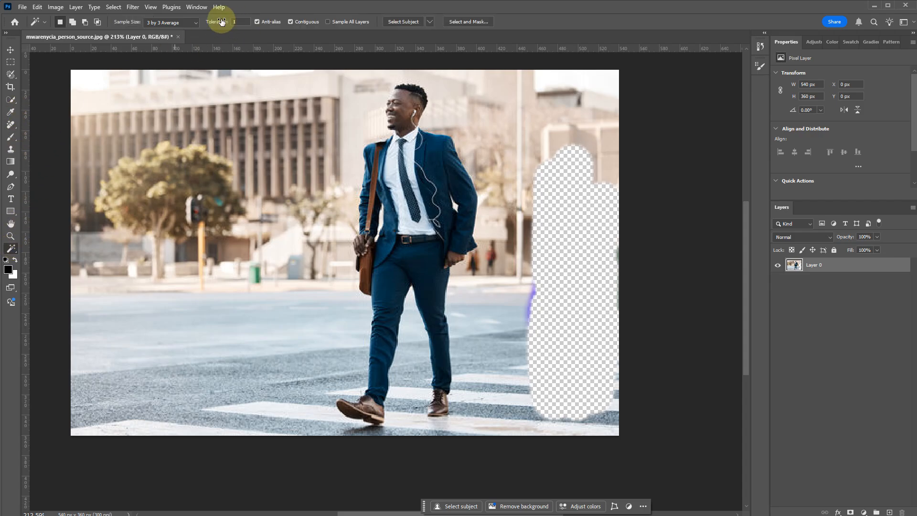
click(180, 33)
click(193, 22)
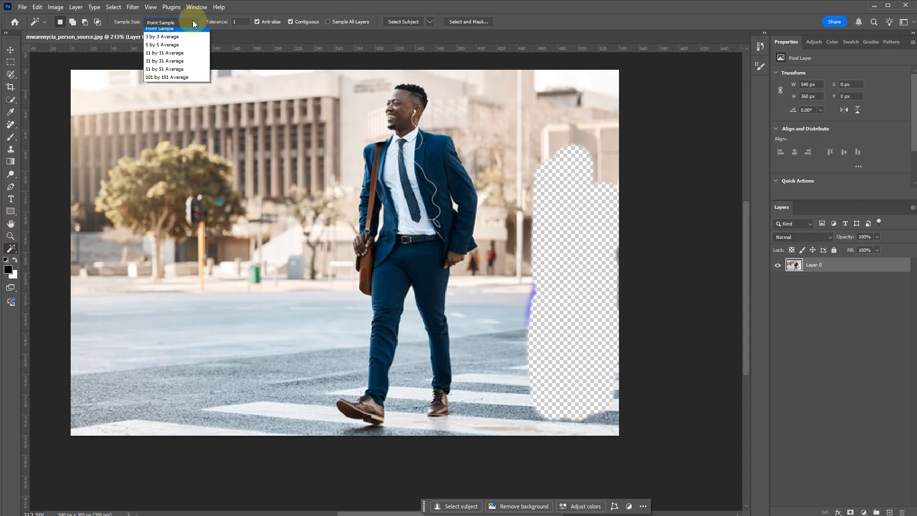
click(238, 22)
click(232, 22)
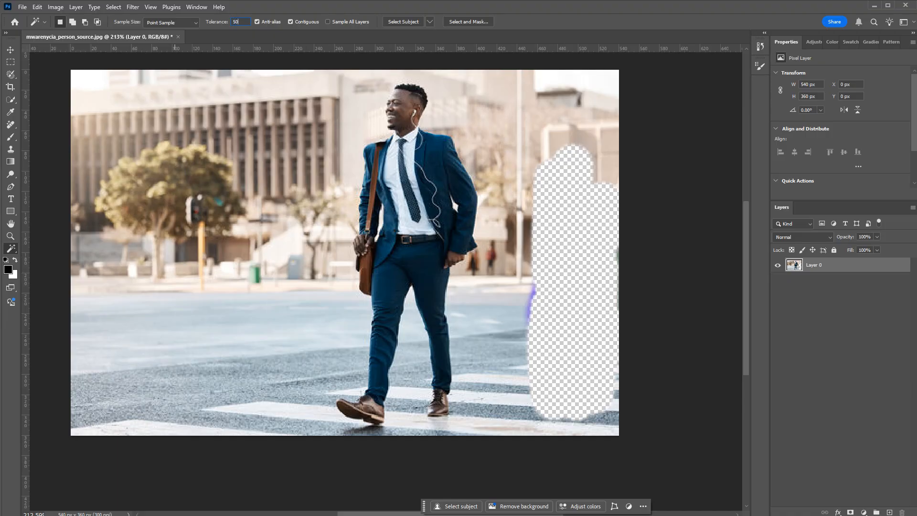
click(291, 21)
Select the man's blue suit, add the shoulder and sleeve areas beside the bag strap, and check the selection in Quick Mask
click(426, 180)
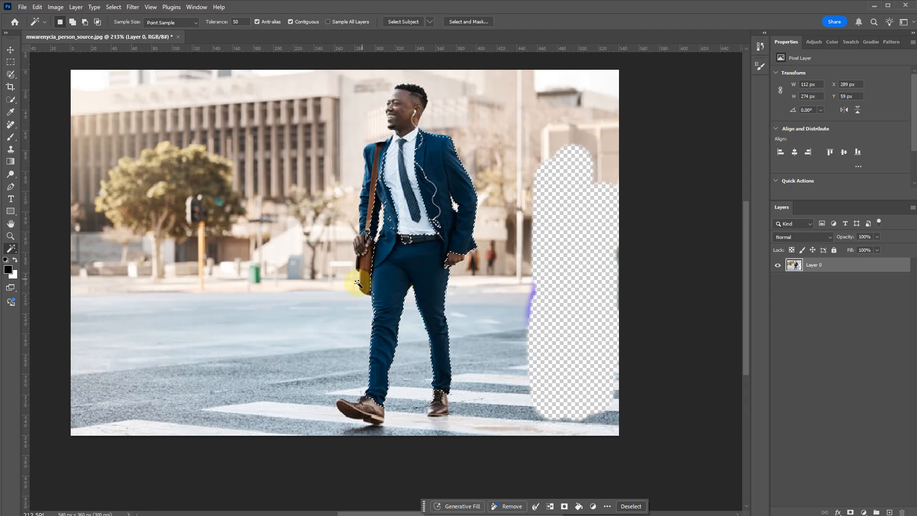
key(shift)
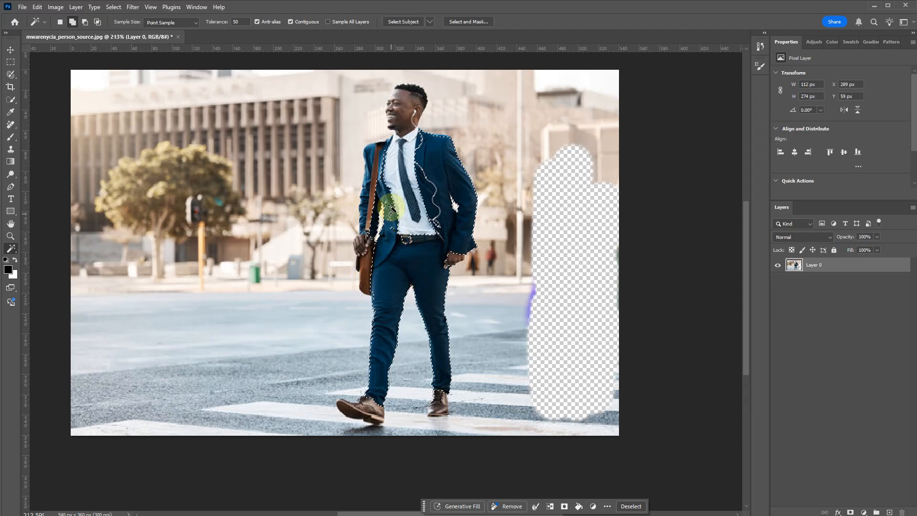
shift+click(374, 163)
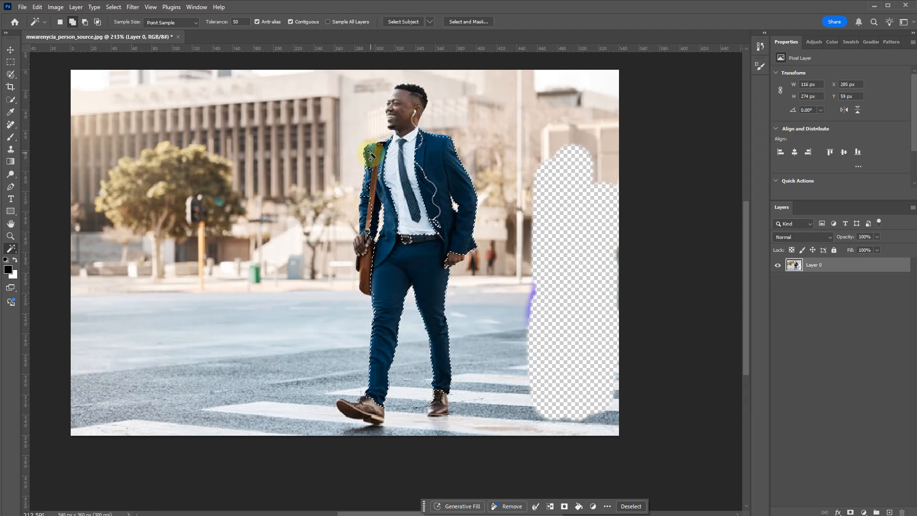
shift+click(368, 231)
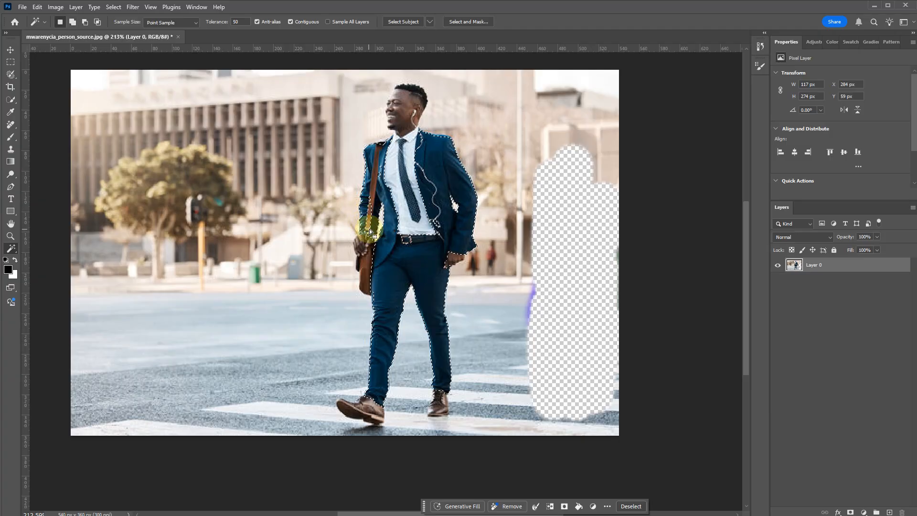
key(q)
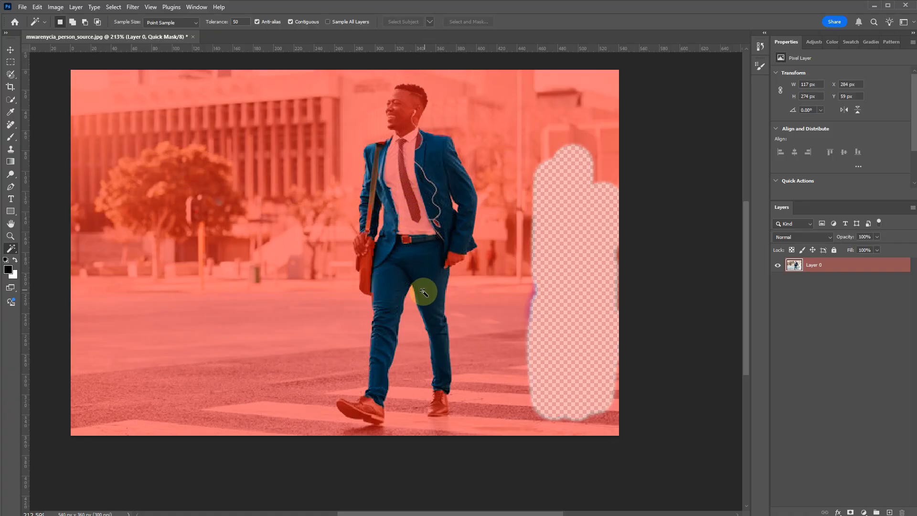
key(q)
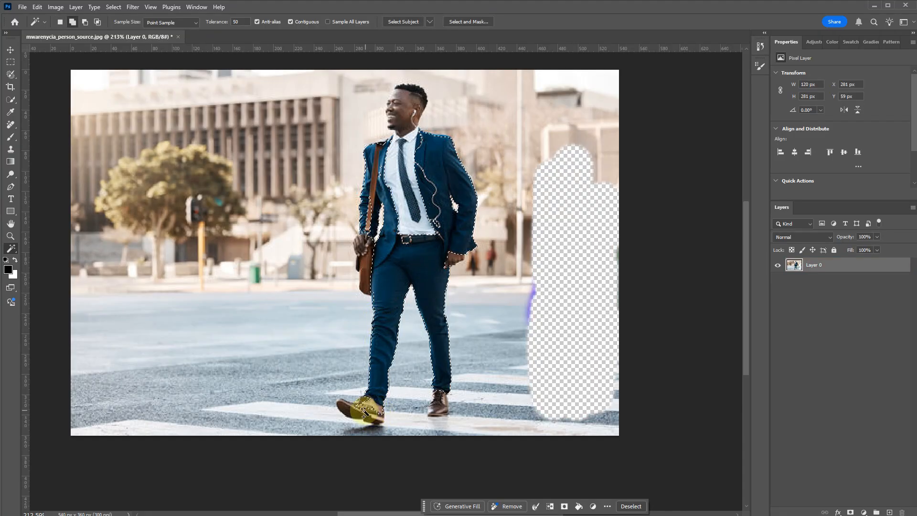
Add both brown shoes and the man's face to the selection and preview it in Quick Mask
click(353, 414)
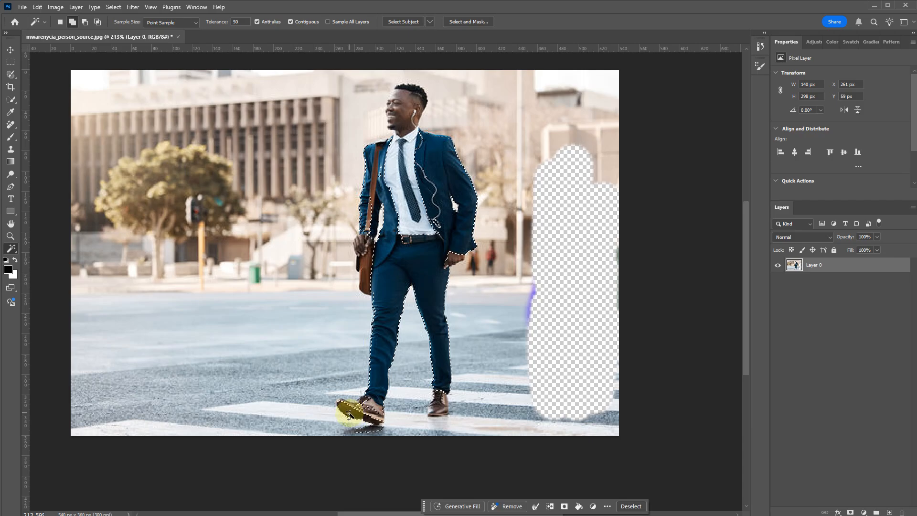
click(444, 402)
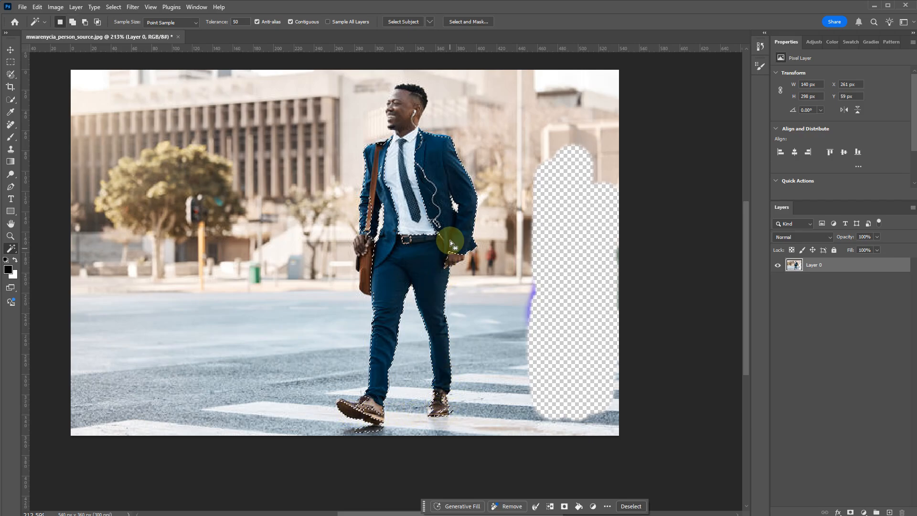
click(401, 109)
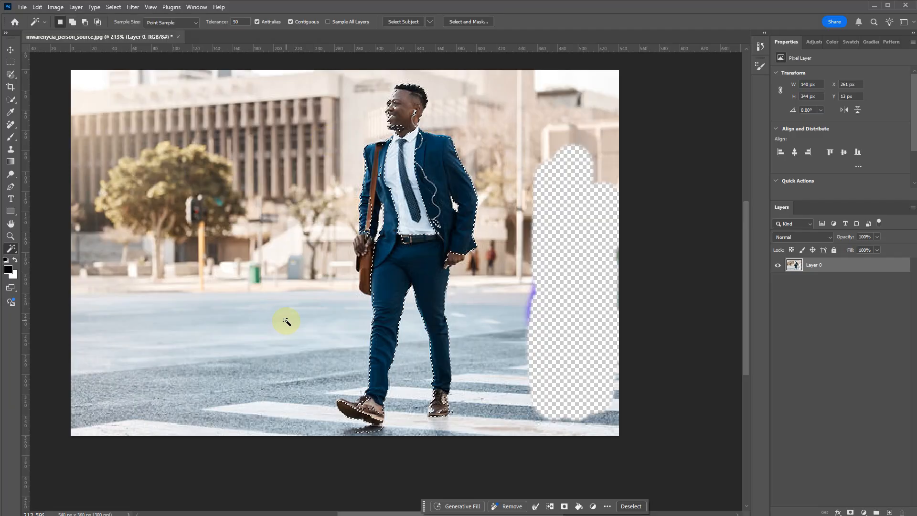
key(q)
key(q)
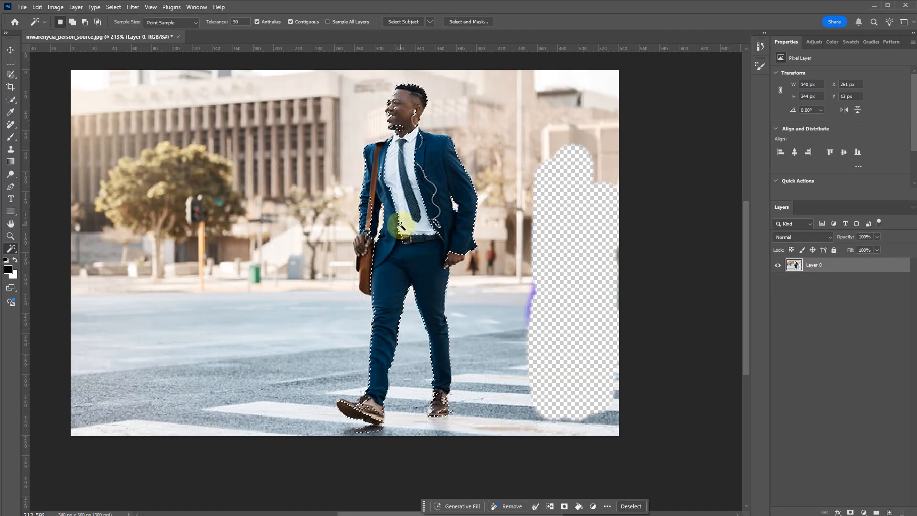
Enter Quick Mask mode and erase the red mask over the man's front shoe with a 10 px Eraser
key(q)
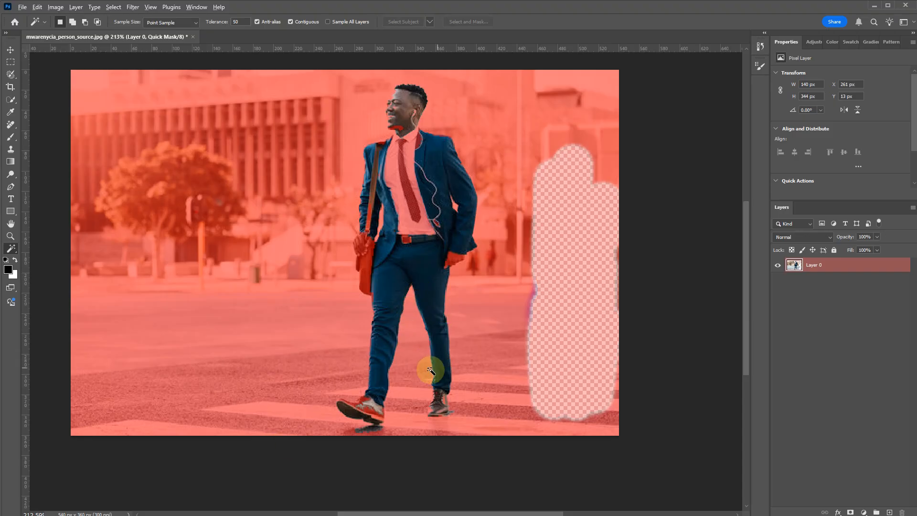
scroll(379, 393, up, 8)
drag(343, 417, 371, 253)
key(e)
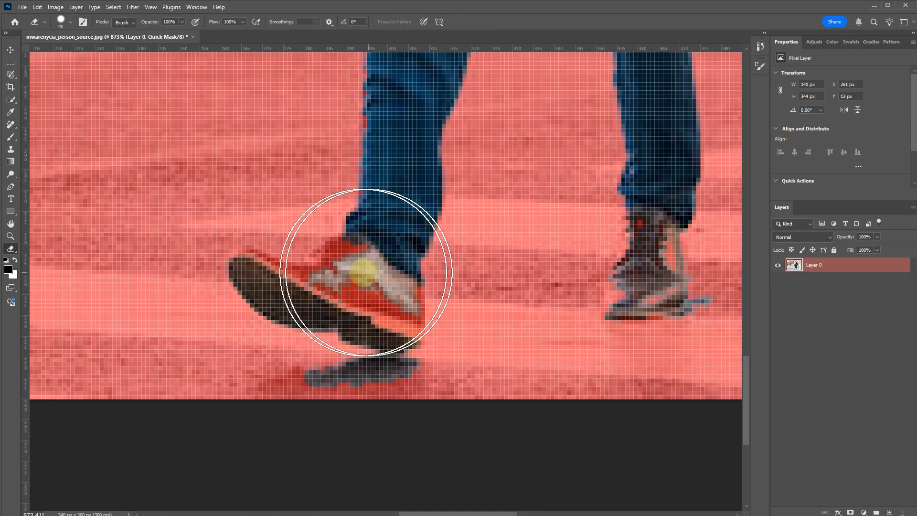
key(bracketleft)
key(bracketleft)
key(bracketleft)
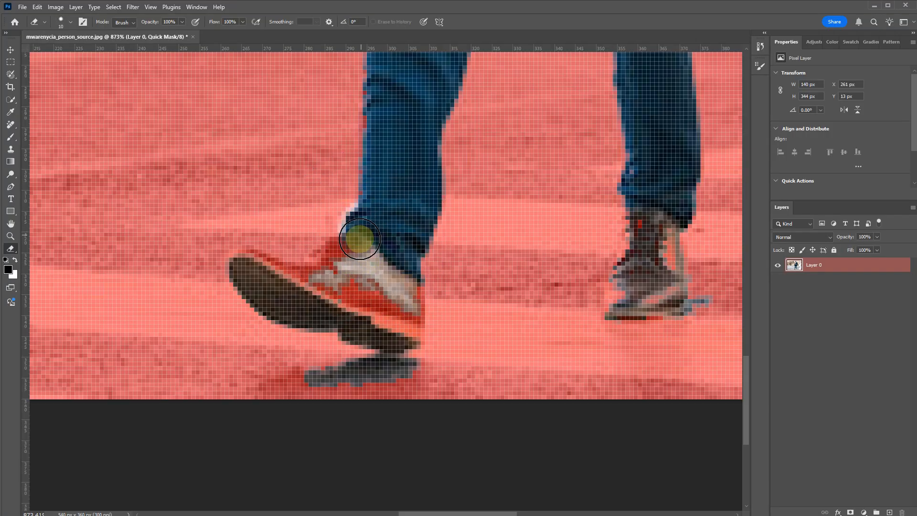
mouse_move(349, 255)
mouse_down()
mouse_move(287, 288)
mouse_move(252, 273)
mouse_move(302, 303)
mouse_move(355, 310)
mouse_move(372, 328)
mouse_move(400, 330)
mouse_move(406, 288)
mouse_move(396, 308)
mouse_move(350, 284)
mouse_up()
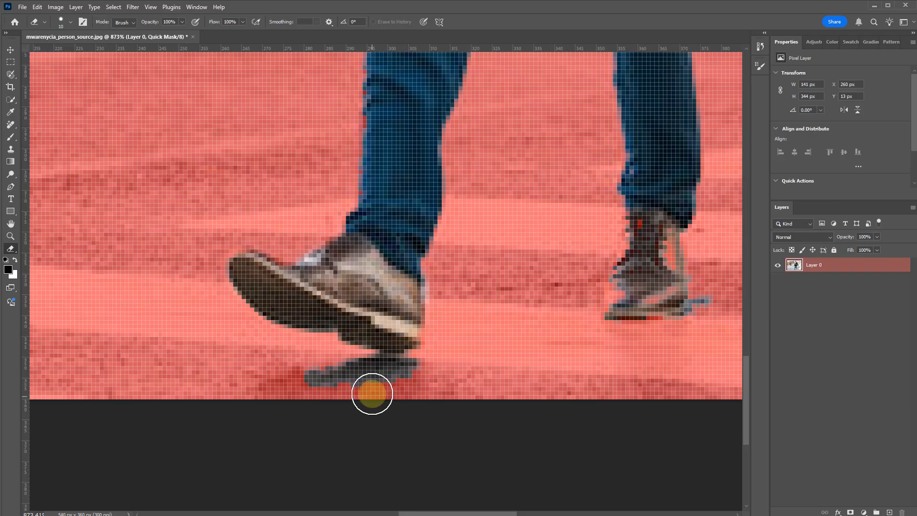
Paint the mask over the selected shadow beneath the front shoe with a 20 px Brush
key(b)
key(bracketleft)
key(bracketleft)
key(bracketleft)
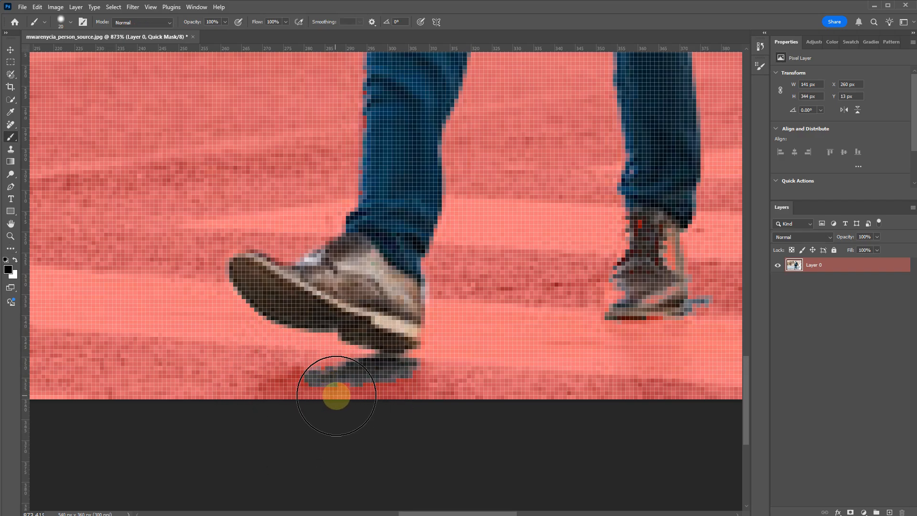
mouse_move(328, 389)
mouse_down()
mouse_move(395, 393)
mouse_move(384, 394)
mouse_move(377, 366)
mouse_up()
Erase the mask over the rear shoe with a 10 px Eraser and repaint the stray patch behind its heel with a 20 px Brush
key(e)
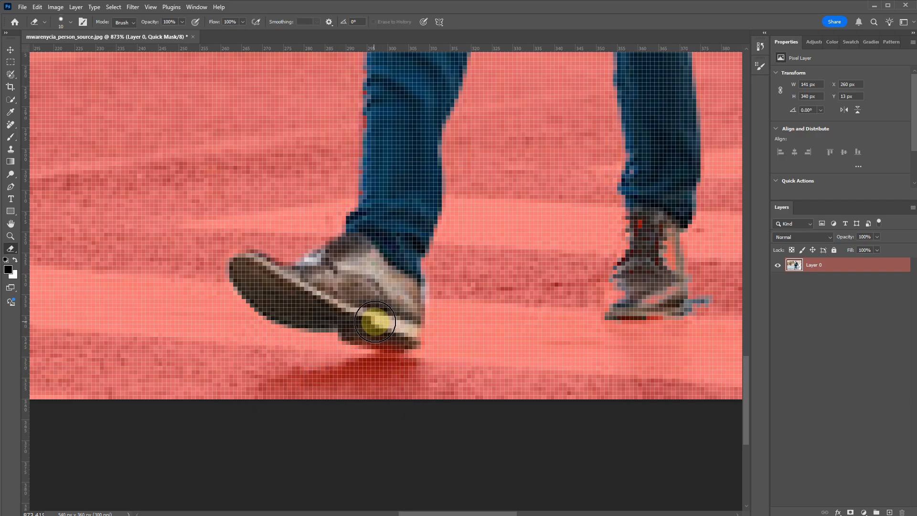
mouse_move(378, 322)
mouse_down()
mouse_move(386, 329)
mouse_move(365, 324)
mouse_move(375, 303)
mouse_move(273, 323)
mouse_up()
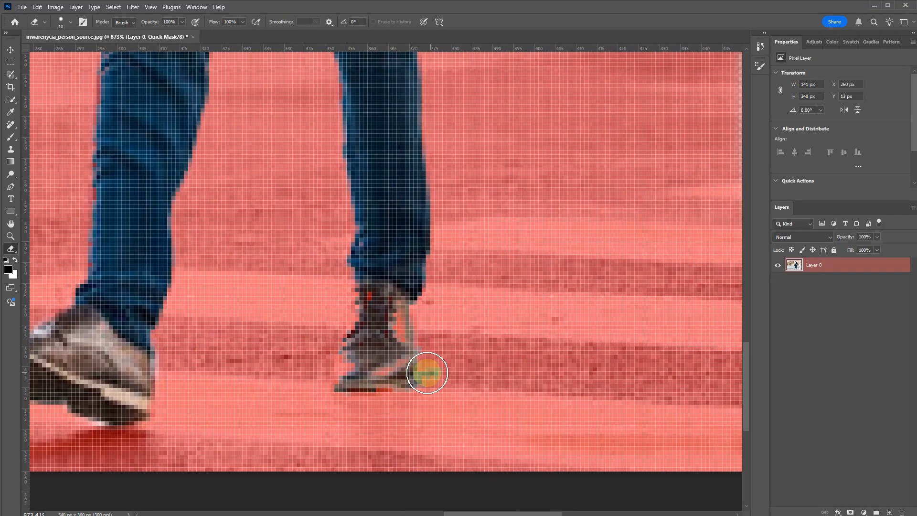
mouse_move(399, 360)
mouse_down()
mouse_move(386, 296)
mouse_move(399, 363)
mouse_move(353, 378)
mouse_move(374, 269)
mouse_move(349, 372)
mouse_move(388, 374)
mouse_move(390, 364)
mouse_move(348, 382)
mouse_move(344, 328)
mouse_up()
mouse_move(324, 298)
mouse_down()
mouse_move(328, 283)
mouse_move(328, 295)
mouse_up()
key(b)
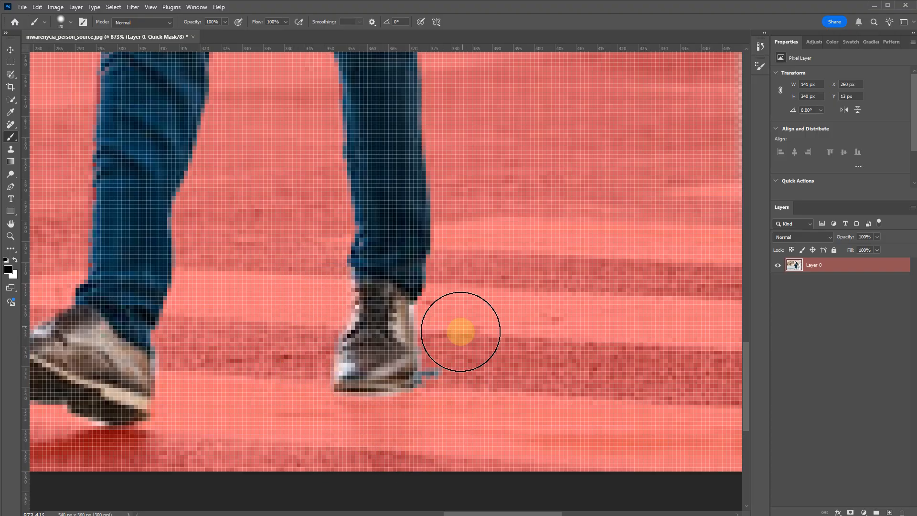
drag(461, 331, 444, 401)
Exit Quick Mask, add the brown bag and the hand holding it to the selection with the Magic Wand, and preview the mask
key(space)
mouse_move(514, 322)
mouse_down()
mouse_move(518, 430)
mouse_move(534, 461)
mouse_up()
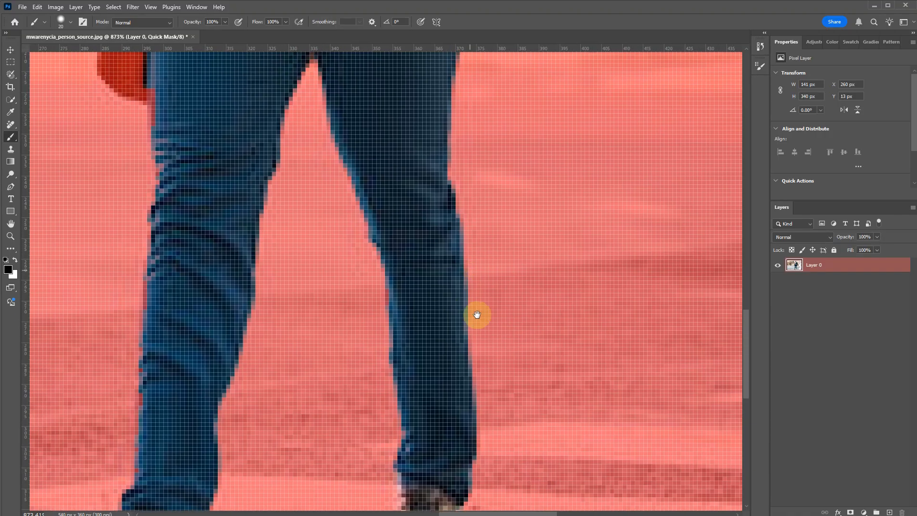
drag(421, 110, 471, 264)
drag(320, 308, 407, 346)
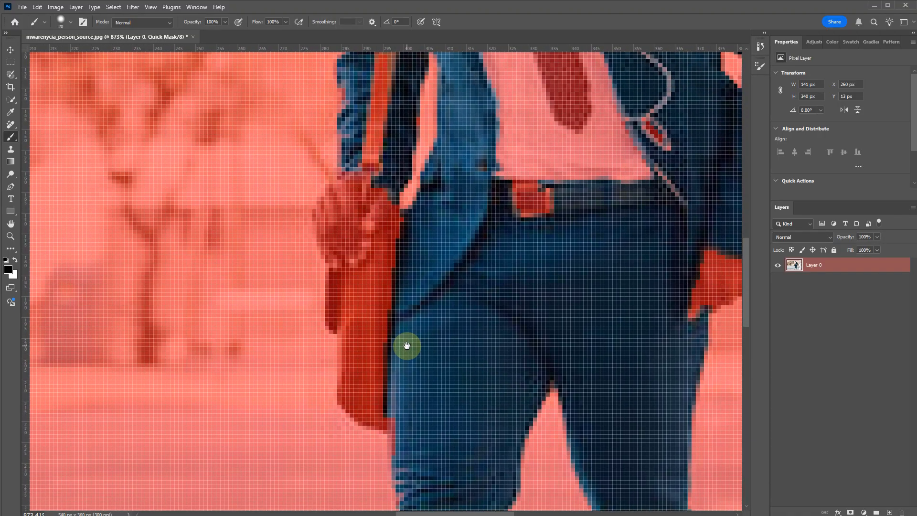
key(q)
key(w)
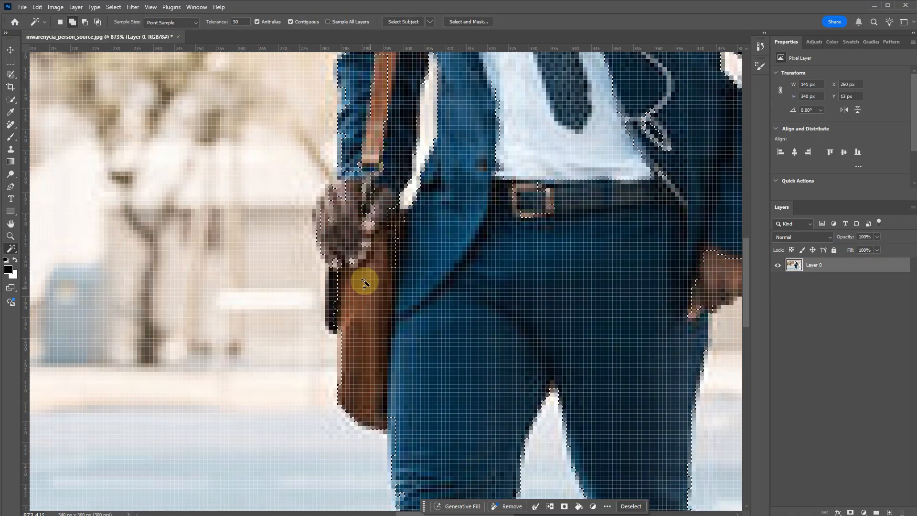
click(357, 257)
key(q)
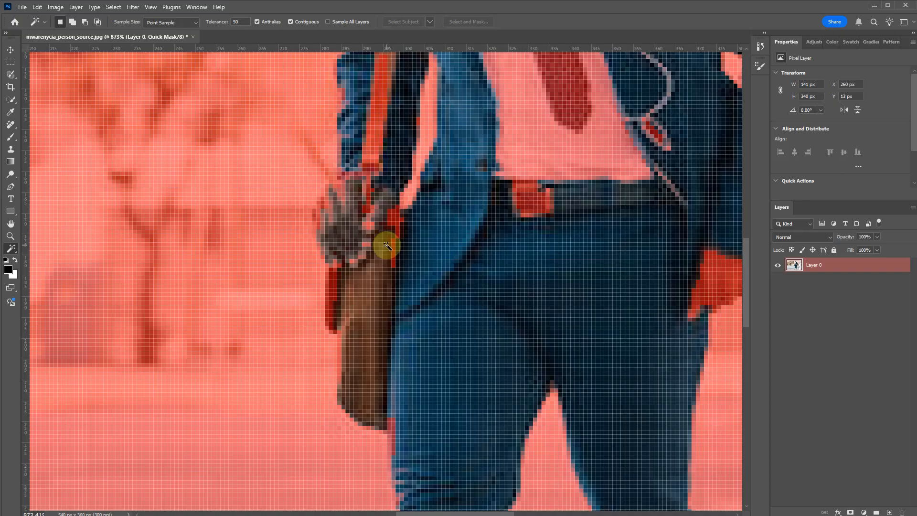
key(b)
drag(401, 231, 393, 211)
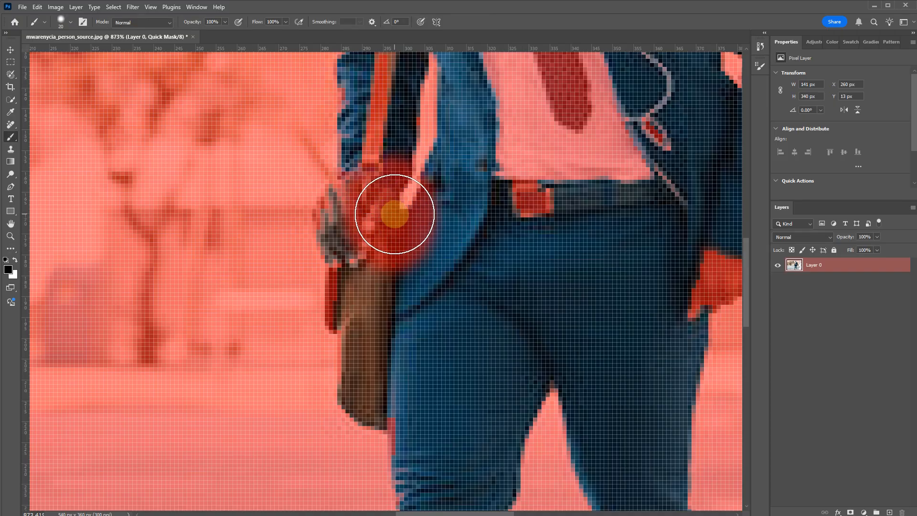
key(ctrl+z)
Erase the mask over the hand, bag, strap and belt buckle with a 10 px Eraser, and repaint the gap between sleeve and jacket
key(e)
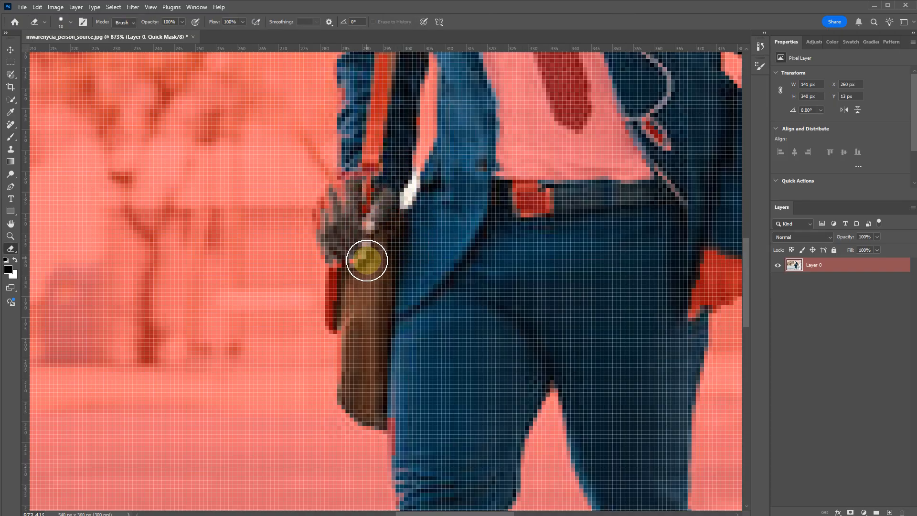
mouse_move(341, 246)
mouse_down()
mouse_move(345, 201)
mouse_move(333, 225)
mouse_move(350, 290)
mouse_move(346, 321)
mouse_move(378, 404)
mouse_move(421, 443)
mouse_move(474, 302)
mouse_move(569, 221)
mouse_move(476, 202)
mouse_move(554, 210)
mouse_move(520, 201)
mouse_move(513, 444)
mouse_move(525, 458)
mouse_move(508, 419)
mouse_move(428, 308)
mouse_move(435, 209)
mouse_move(419, 270)
mouse_move(416, 359)
mouse_move(429, 411)
mouse_move(441, 234)
mouse_move(472, 141)
mouse_move(430, 324)
mouse_up()
mouse_move(469, 329)
mouse_down()
mouse_move(508, 297)
mouse_move(492, 335)
mouse_move(423, 383)
mouse_move(434, 262)
mouse_move(463, 136)
mouse_up()
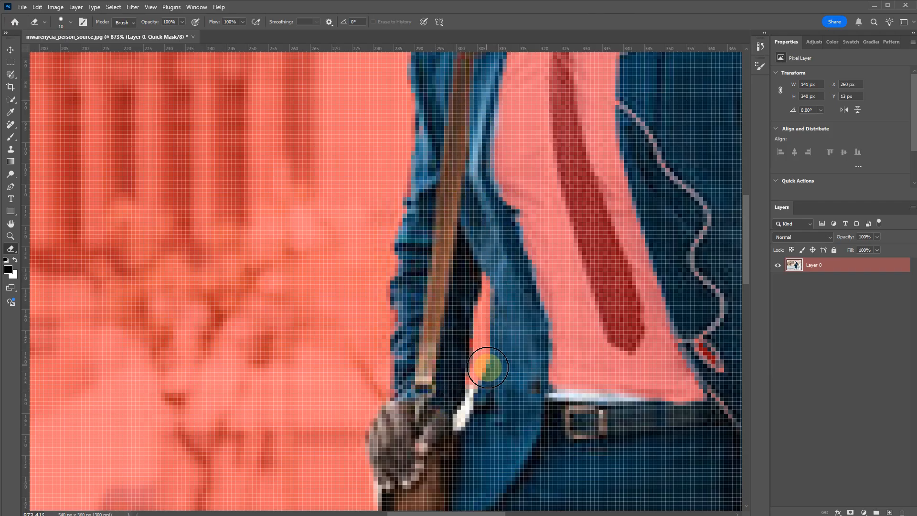
key(b)
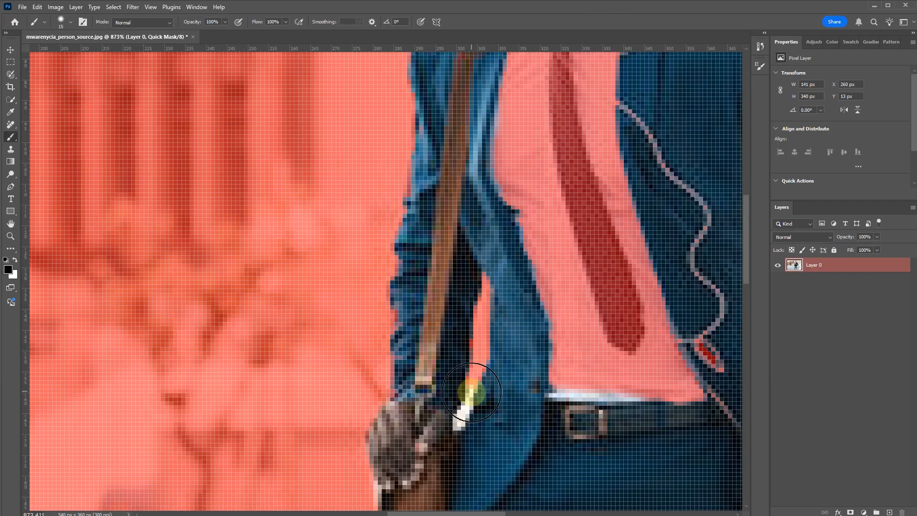
drag(473, 382, 466, 404)
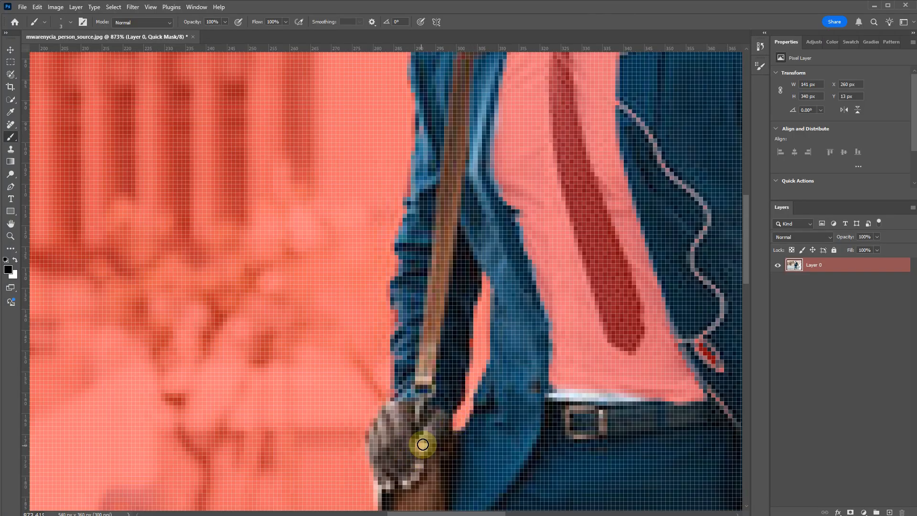
Enlarge the Eraser to 40 px and erase the mask over the white shirt and tie
key(e)
scroll(497, 370, down, 2)
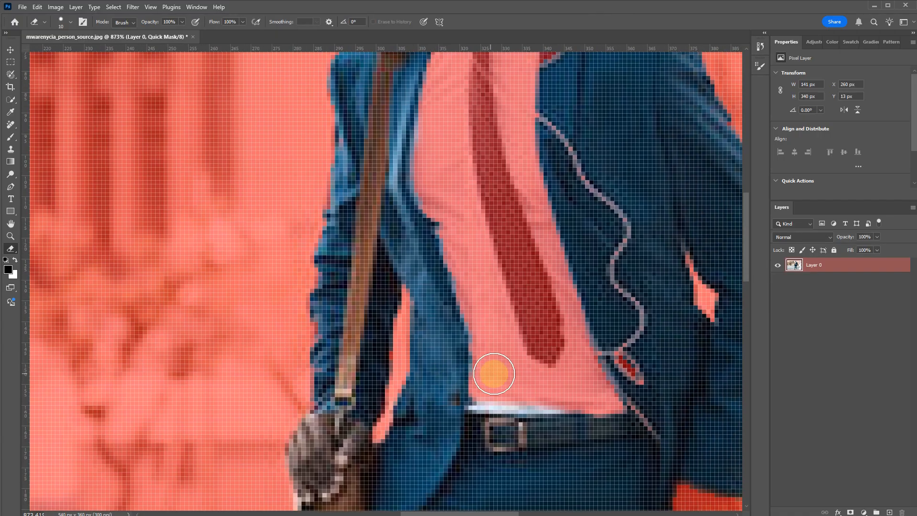
key(bracketright)
key(bracketright)
key(bracketright)
scroll(500, 208, down, 1)
scroll(498, 205, up, 2)
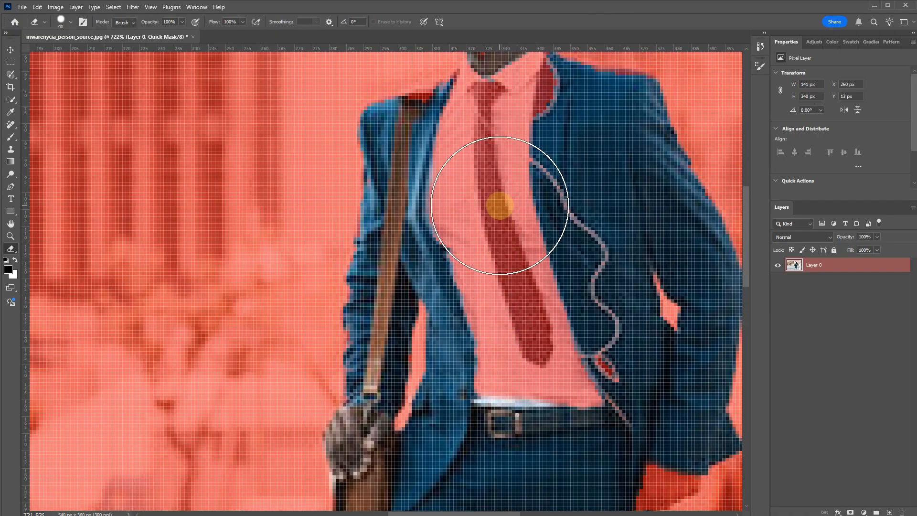
mouse_move(500, 178)
mouse_down()
mouse_move(486, 253)
mouse_move(521, 352)
mouse_move(571, 421)
mouse_move(510, 418)
mouse_move(533, 388)
mouse_up()
Erase the mask over the top of the bag strap and along the adjoining sleeve, reducing the Eraser to 10 px
scroll(534, 388, up, 3)
key(bracketleft)
key(bracketleft)
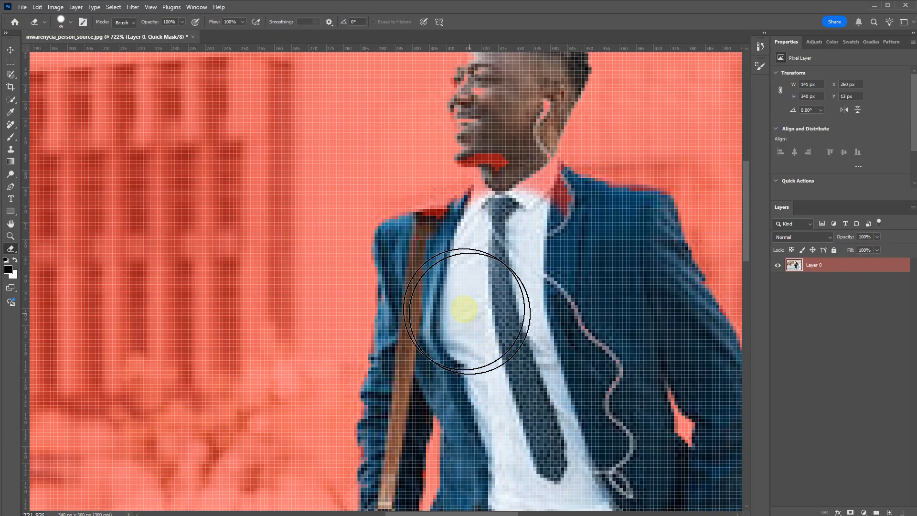
drag(429, 253, 460, 237)
key(bracketleft)
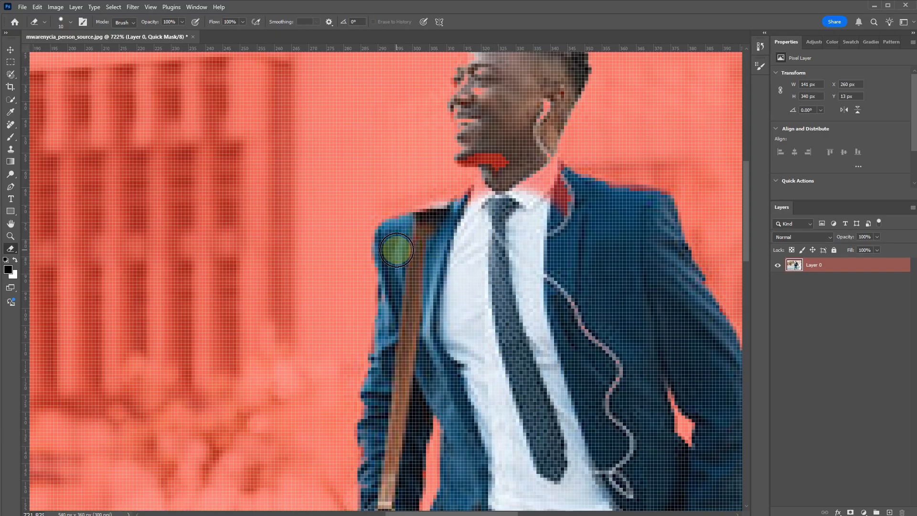
drag(393, 269, 379, 412)
Erase the remaining mask over the face, chin, neck, collar and jacket shoulder with the 10 px Eraser
scroll(459, 277, up, 3)
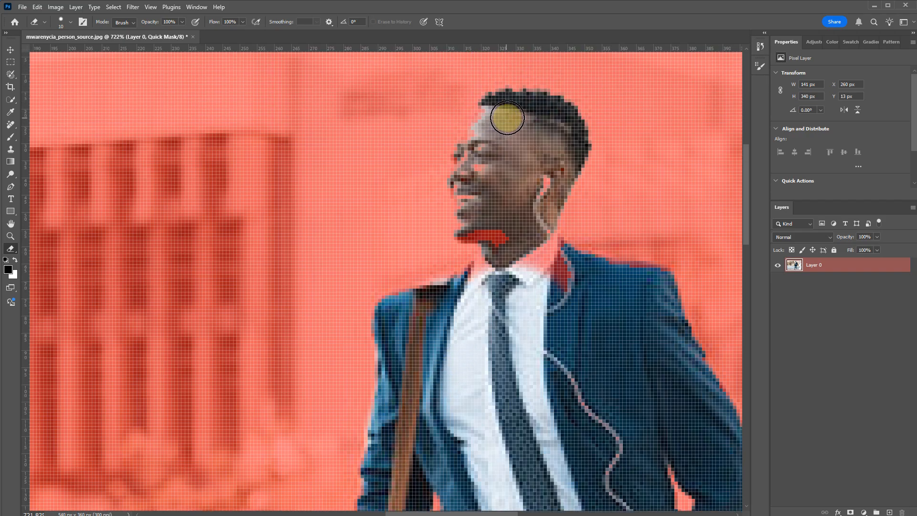
mouse_move(493, 120)
mouse_down()
mouse_move(463, 187)
mouse_move(470, 227)
mouse_move(504, 242)
mouse_move(542, 182)
mouse_move(543, 243)
mouse_move(569, 283)
mouse_move(503, 251)
mouse_move(454, 296)
mouse_up()
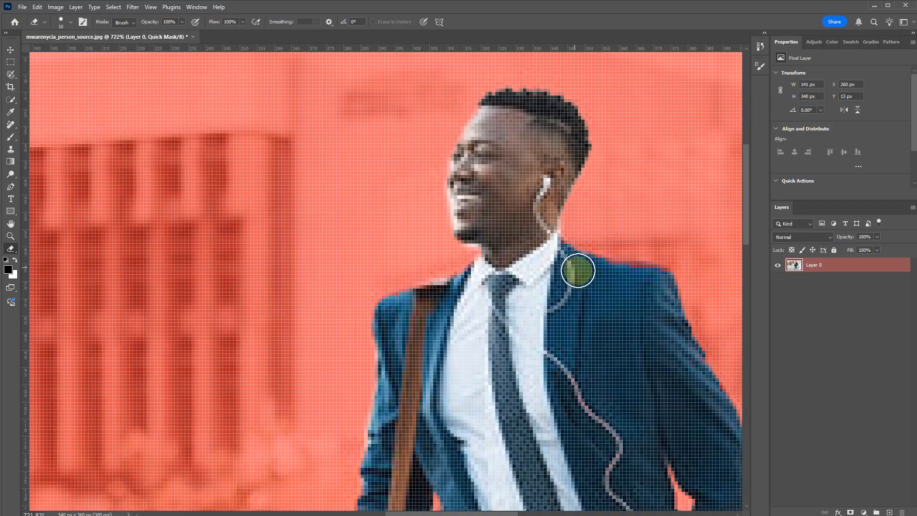
mouse_move(578, 271)
mouse_down()
mouse_move(653, 284)
mouse_move(632, 280)
mouse_move(655, 285)
mouse_up()
Erase the mask over the hand below the free sleeve and repaint the background around its edge with a 3 px Brush
drag(605, 347, 372, 178)
drag(475, 379, 474, 253)
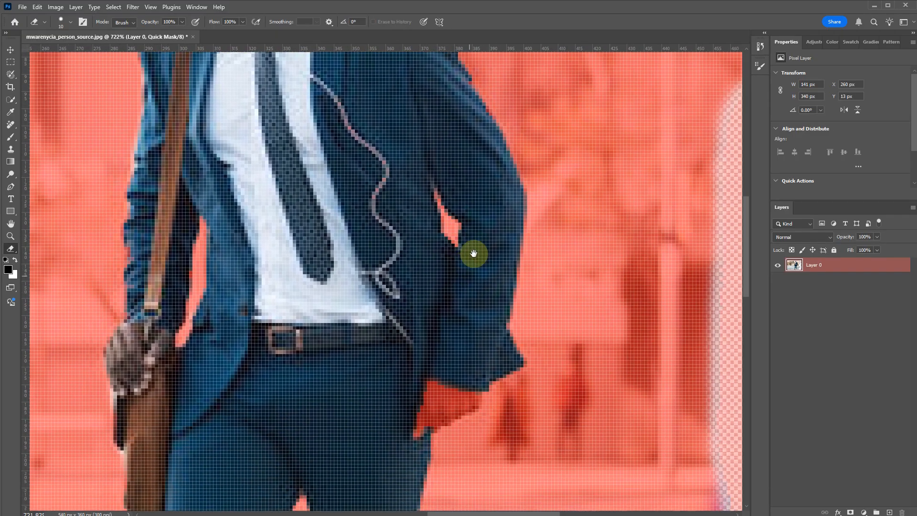
mouse_move(477, 324)
mouse_down()
mouse_move(482, 300)
mouse_move(476, 318)
mouse_move(434, 341)
mouse_move(446, 301)
mouse_move(513, 324)
mouse_up()
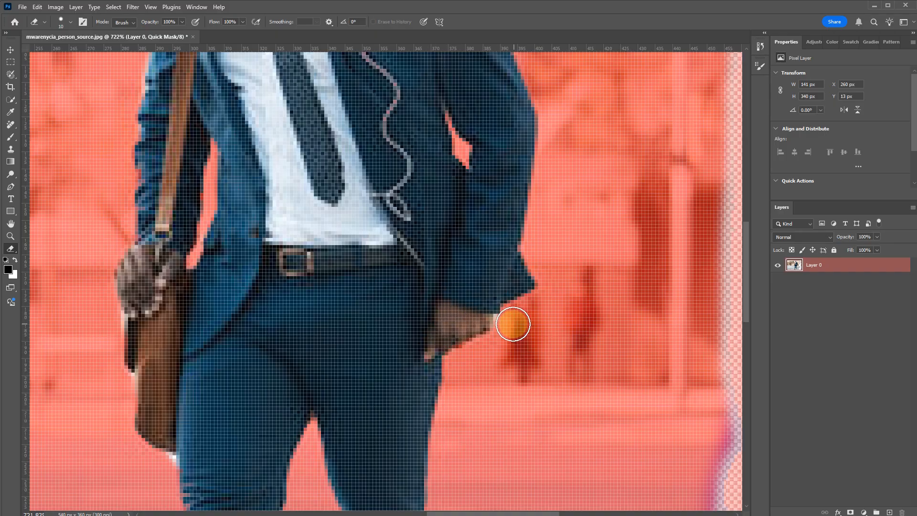
key(b)
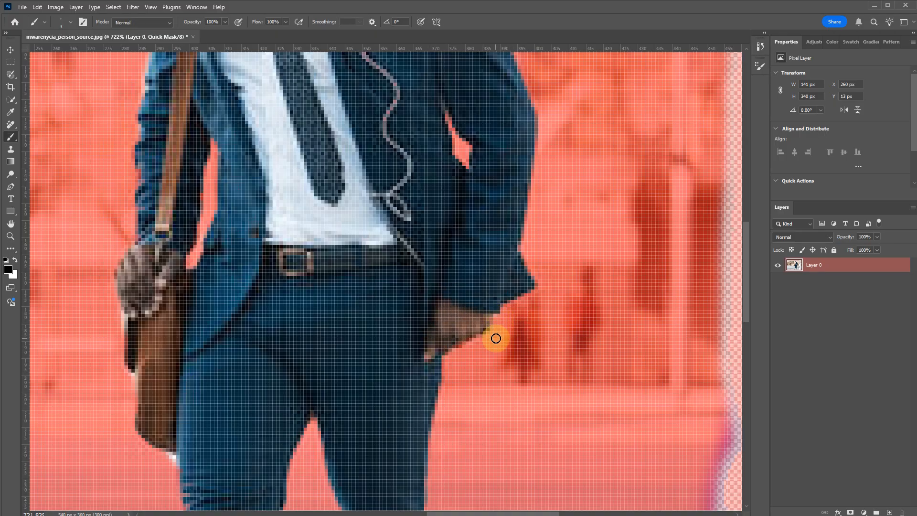
drag(477, 242, 499, 317)
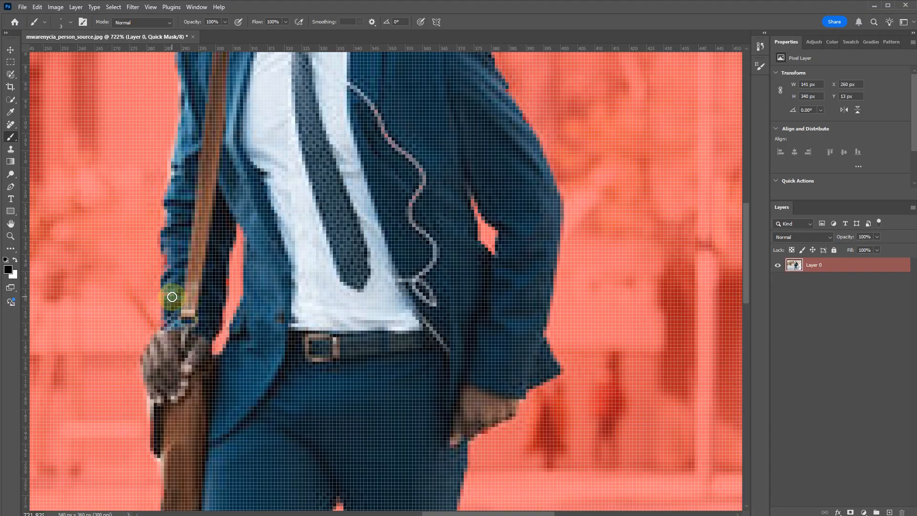
Clean up the mask along the bag-side sleeve with the 10 px Eraser and exit Quick Mask
key(e)
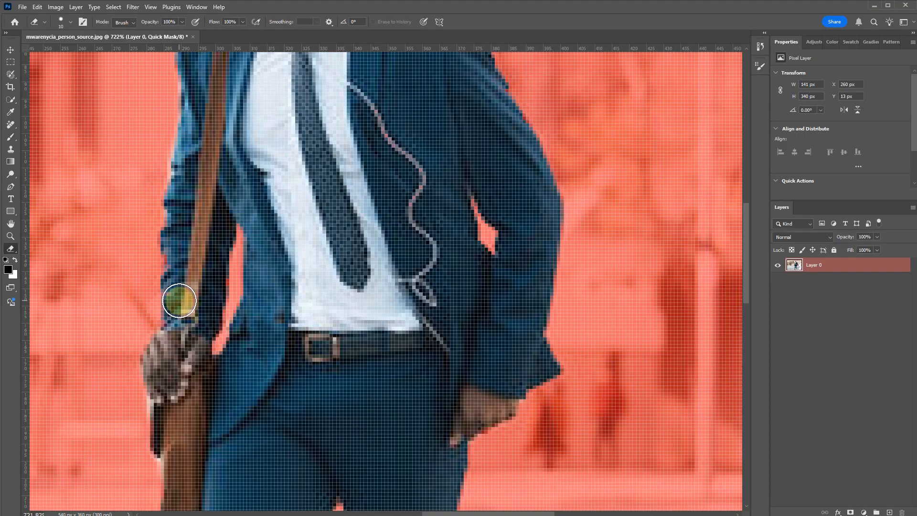
drag(211, 245, 211, 270)
scroll(212, 271, down, 3)
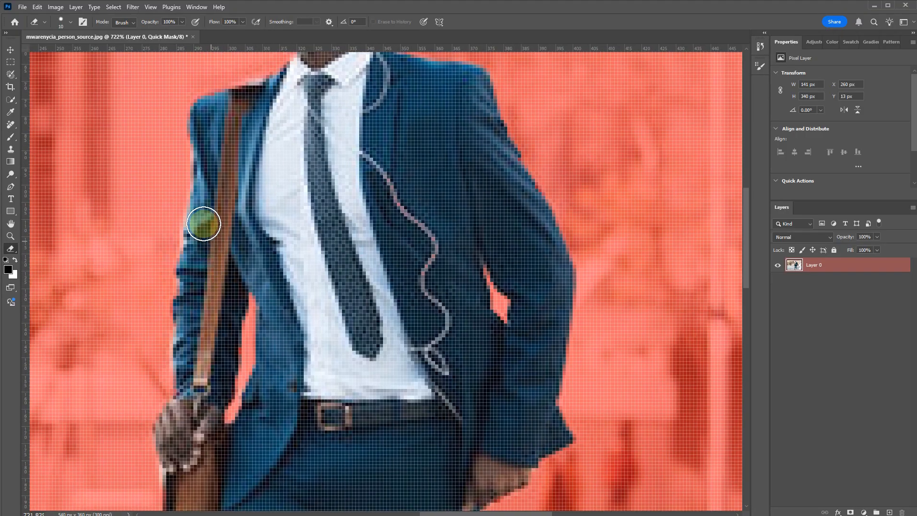
key(q)
Re-enter Quick Mask and paint the mask along the background edge of the face and chin with a 3 px Brush
scroll(280, 316, down, 3)
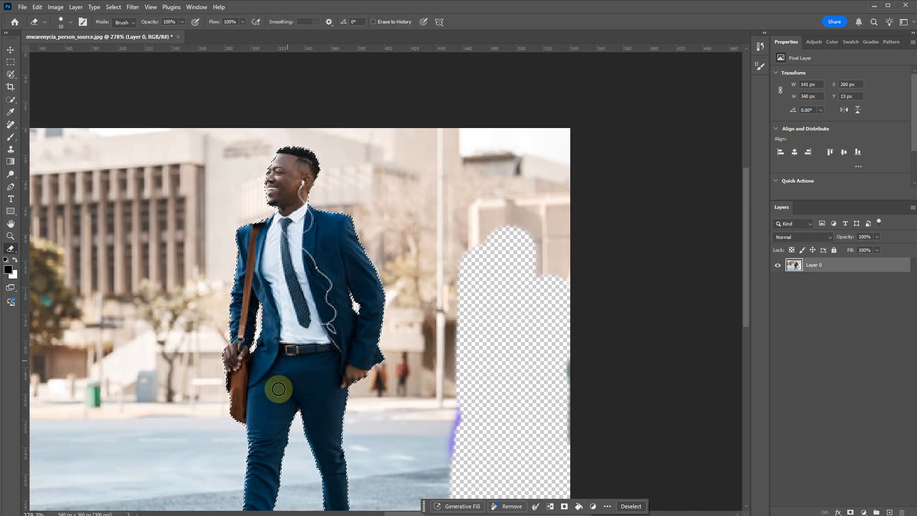
scroll(273, 225, up, 3)
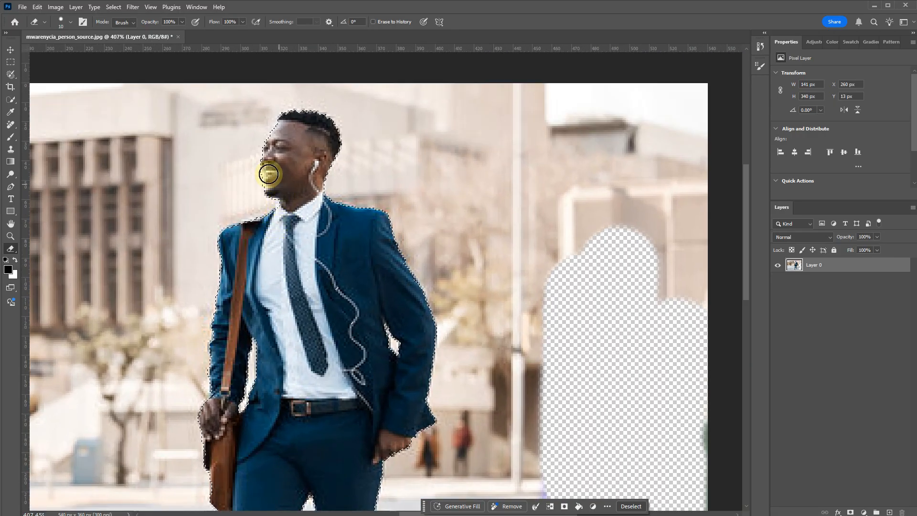
scroll(218, 129, up, 4)
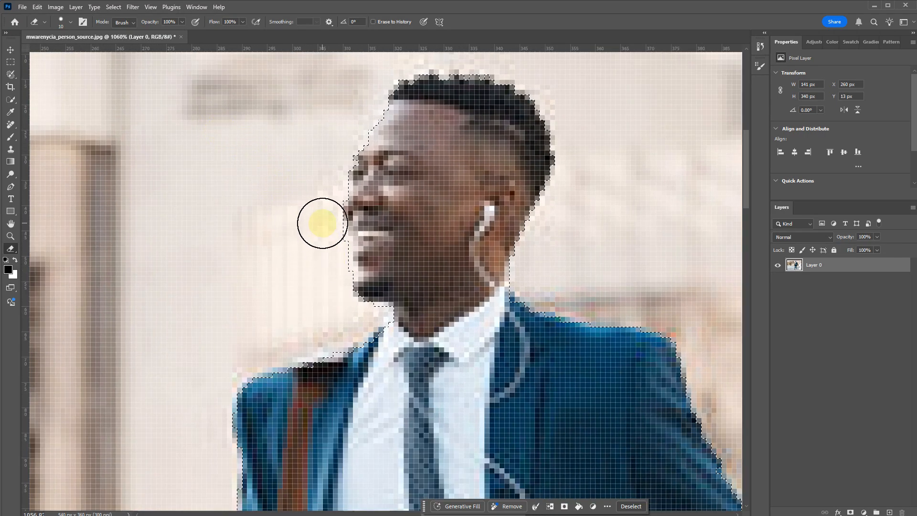
key(q)
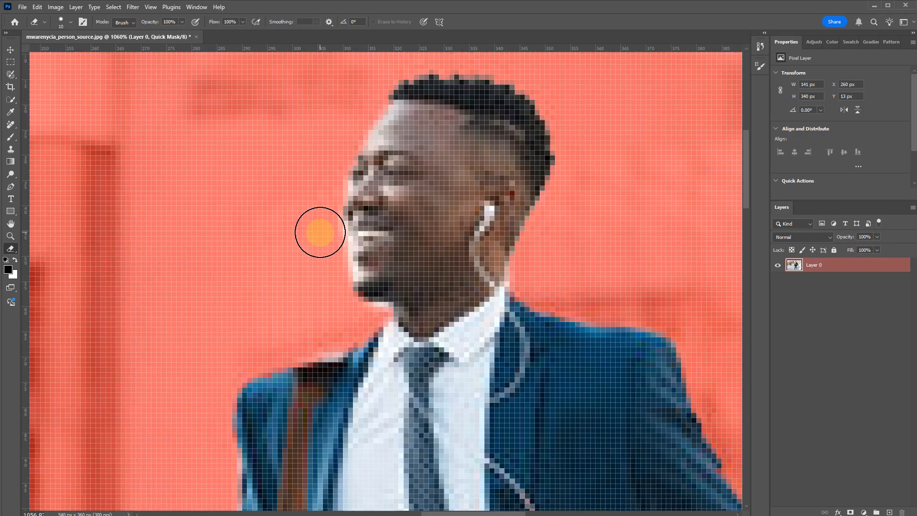
drag(322, 233, 321, 249)
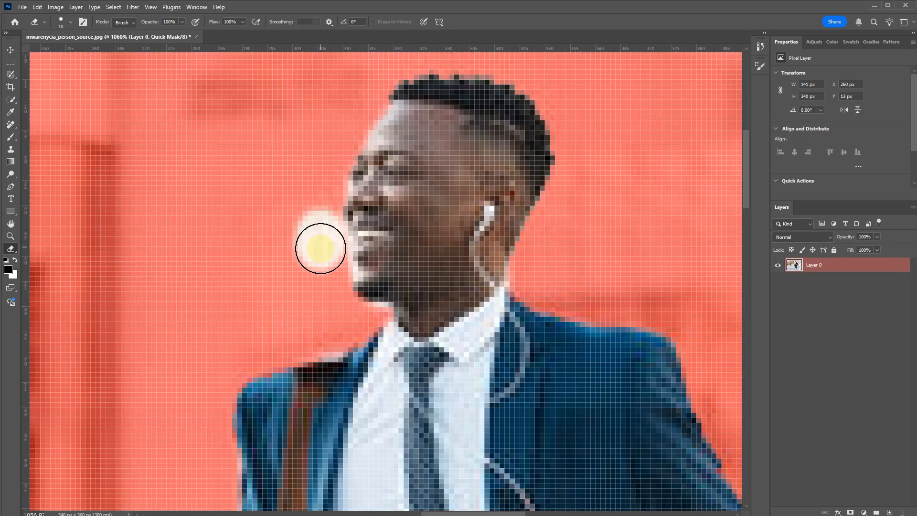
key(b)
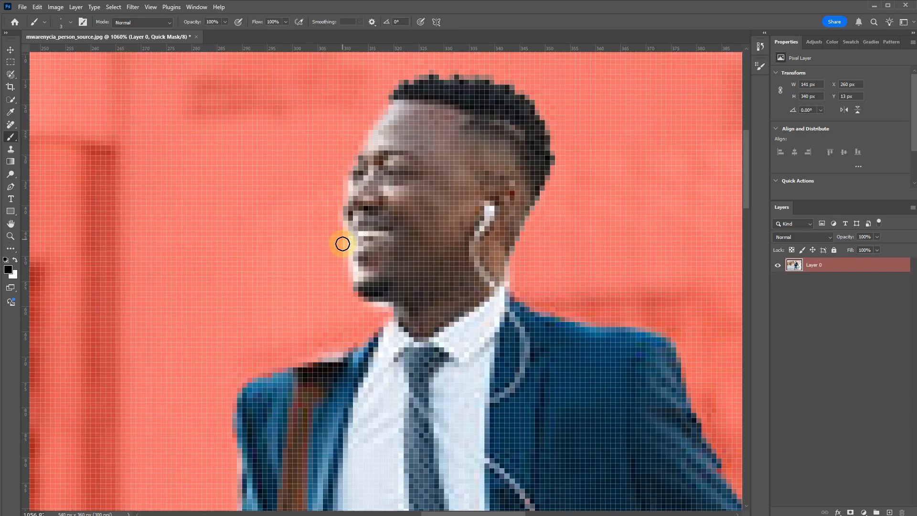
drag(344, 268, 355, 306)
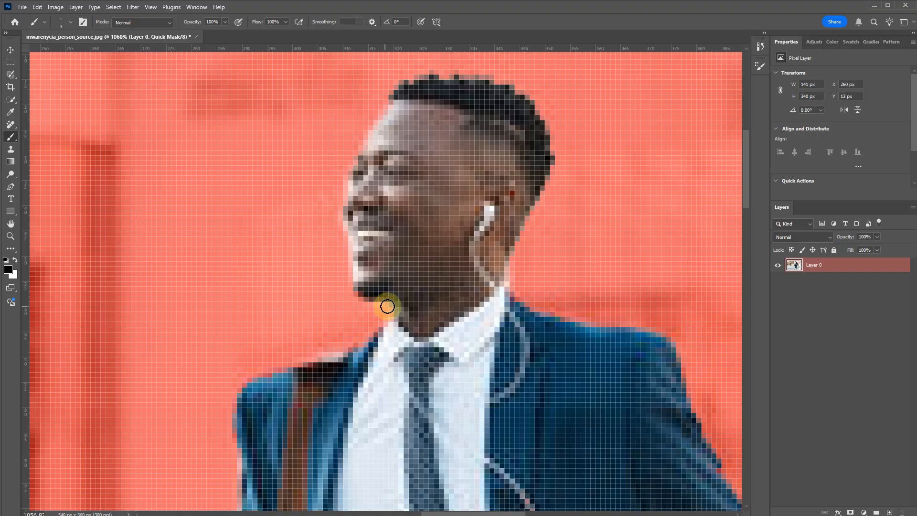
Check the whole figure's mask from head to shoes and exit Quick Mask to turn it into a selection
scroll(389, 280, down, 6)
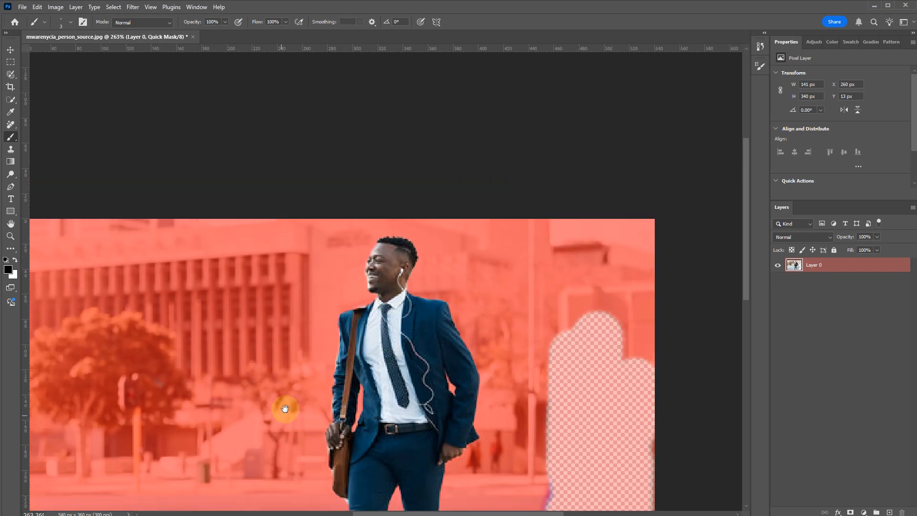
drag(285, 409, 296, 242)
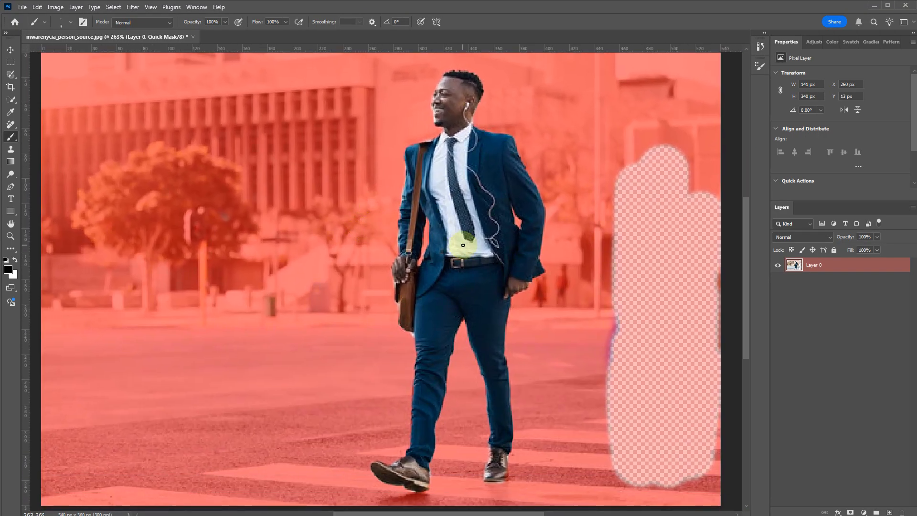
scroll(421, 487, up, 5)
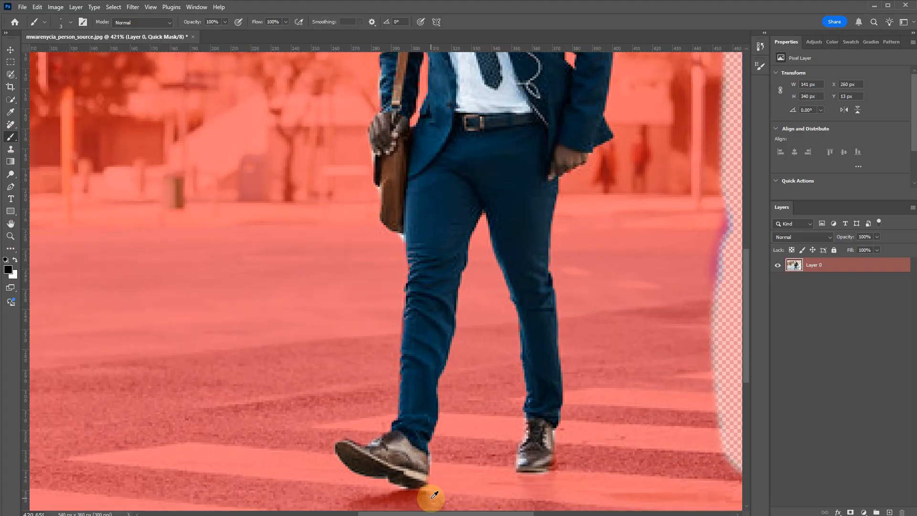
scroll(438, 472, down, 5)
key(q)
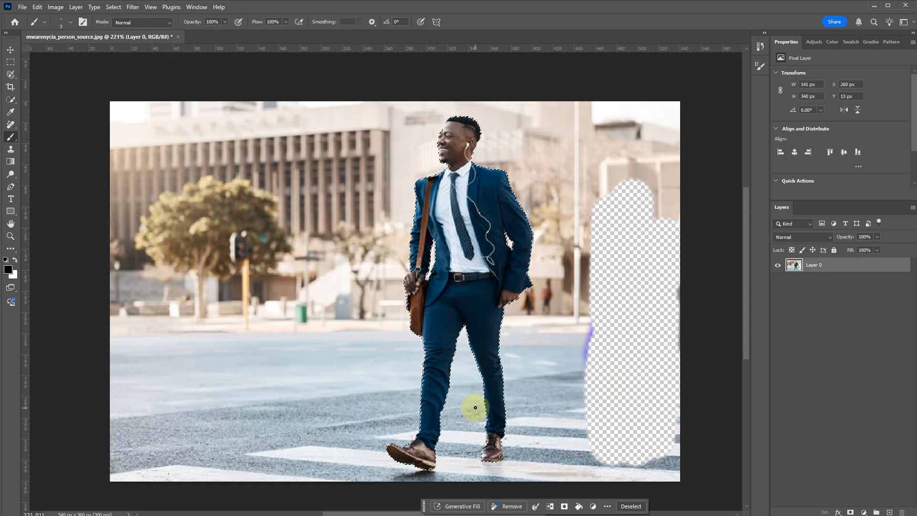
Re-enter Quick Mask, paint the background mask along the bag's outer edge with the 3 px Brush, and exit Quick Mask
scroll(423, 402, up, 3)
key(q)
scroll(409, 334, up, 4)
scroll(412, 277, up, 5)
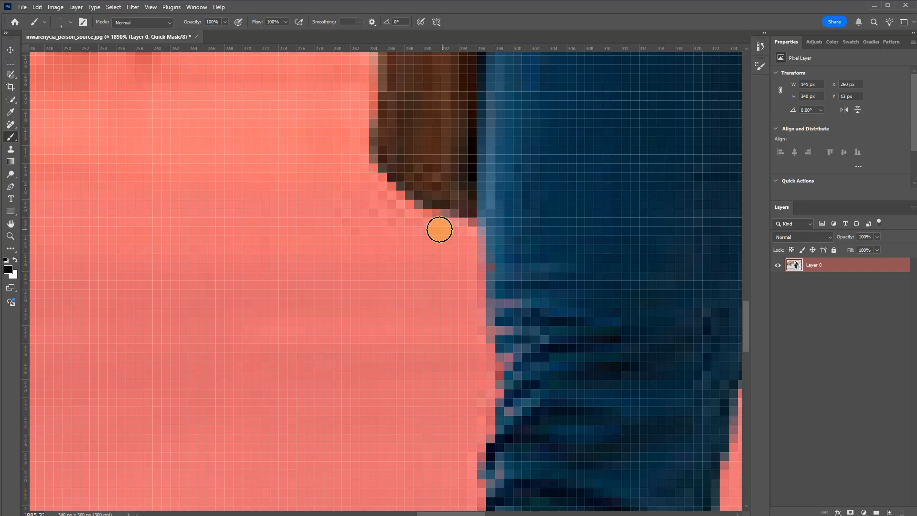
scroll(338, 458, up, 5)
drag(338, 291, 344, 330)
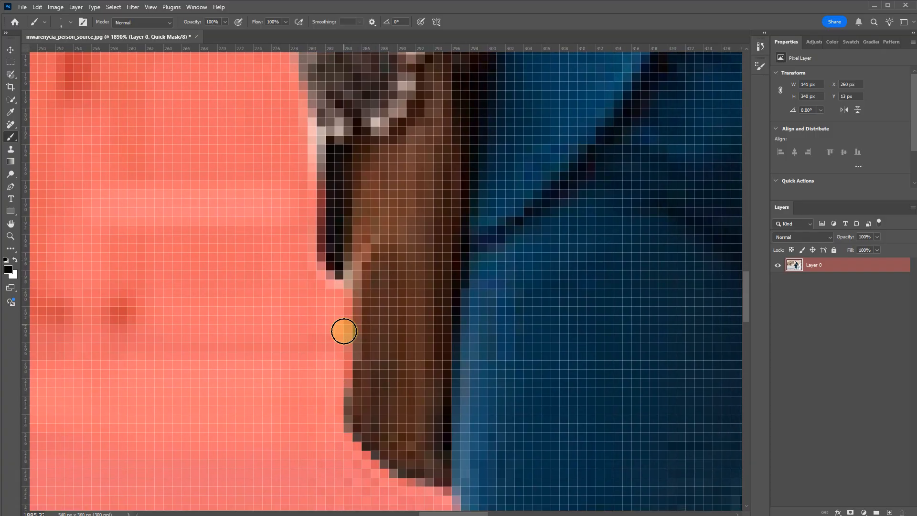
scroll(318, 385, down, 7)
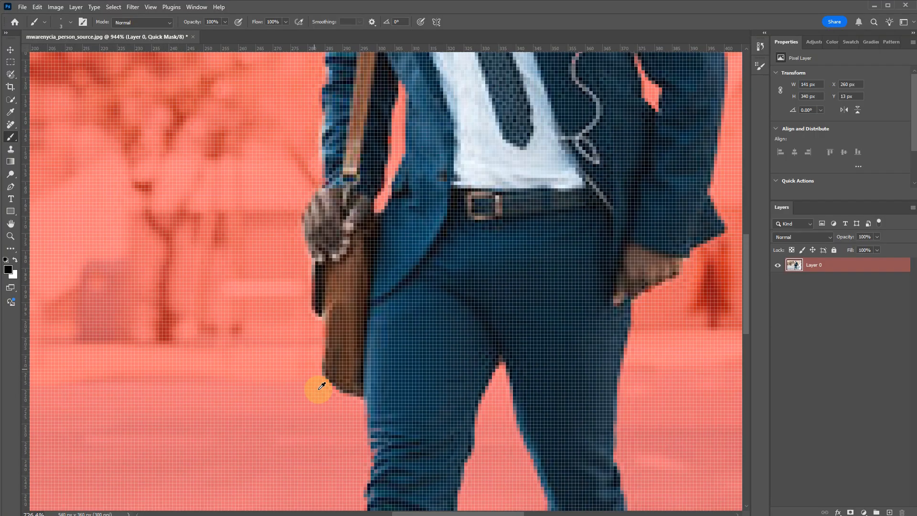
key(q)
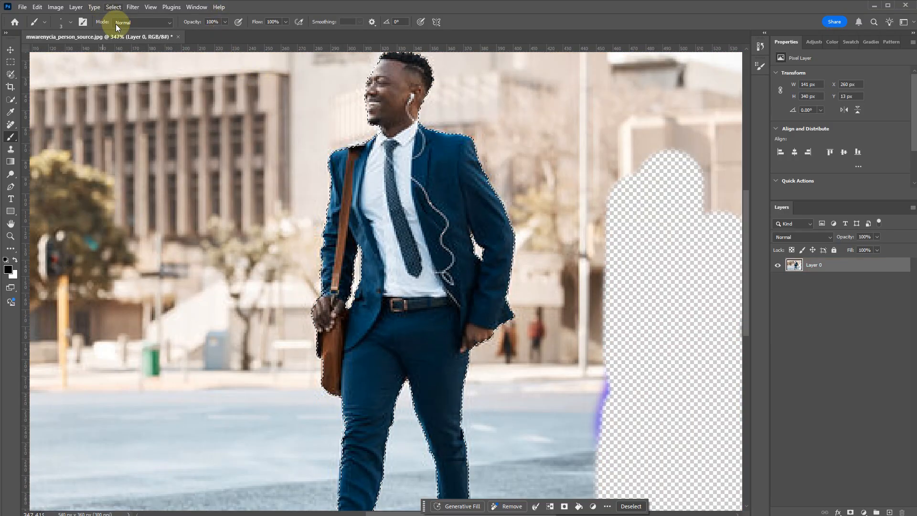
Invert the selection, preview it in Quick Mask, and try deleting the background around the man
scroll(465, 198, down, 2)
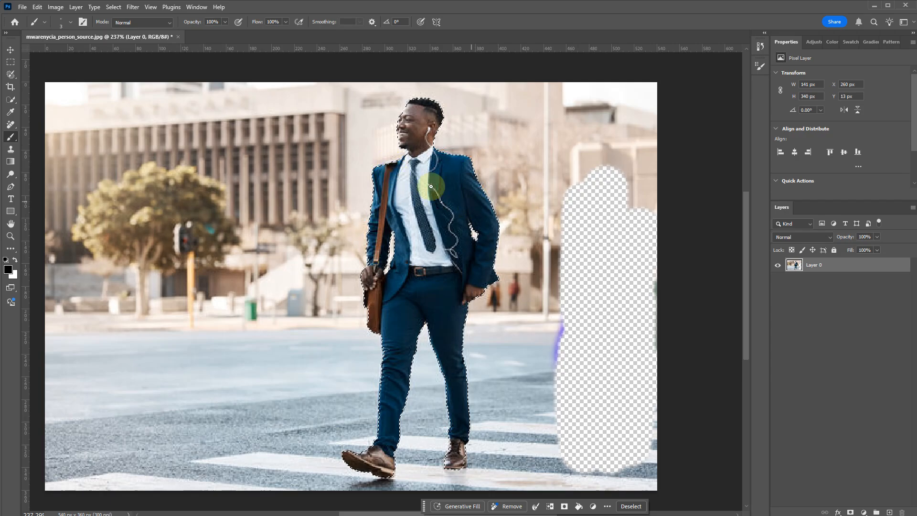
click(114, 8)
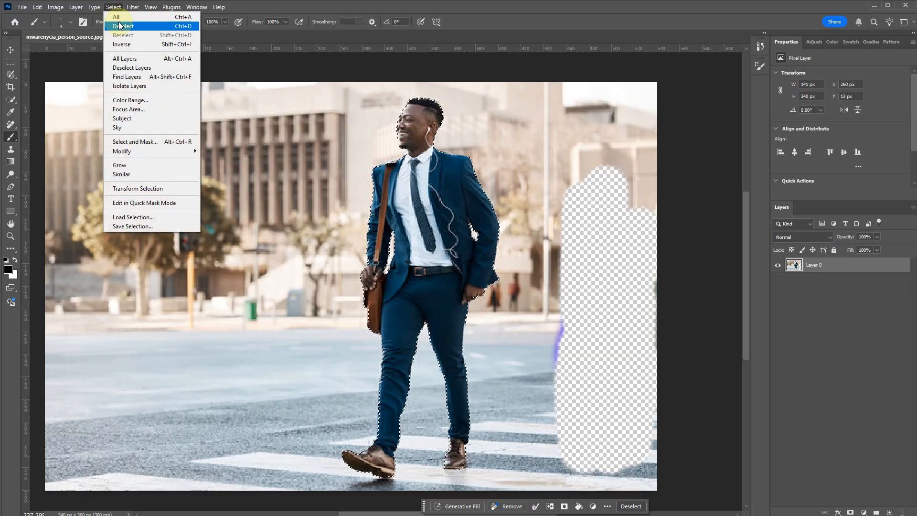
click(122, 45)
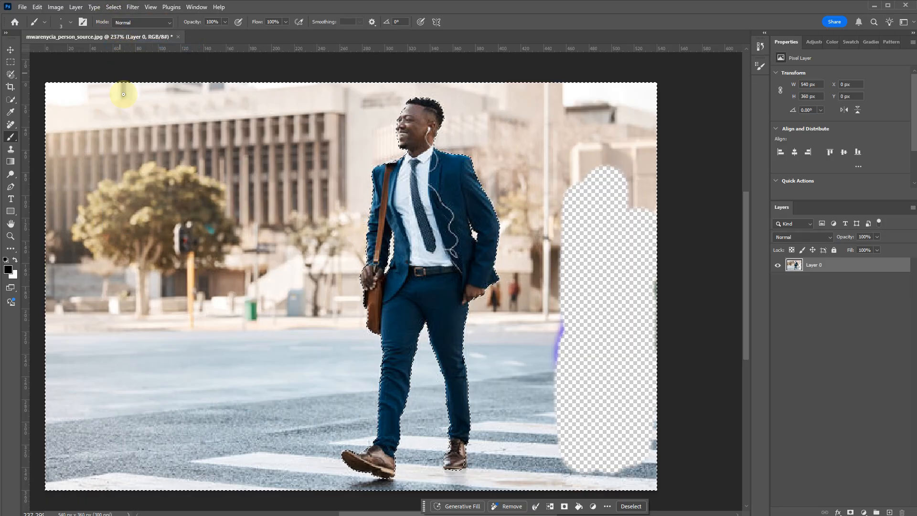
key(q)
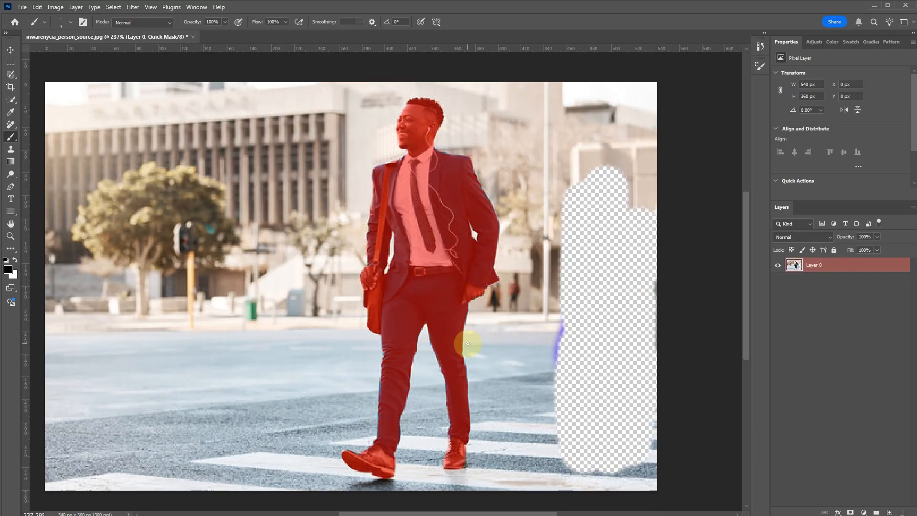
key(q)
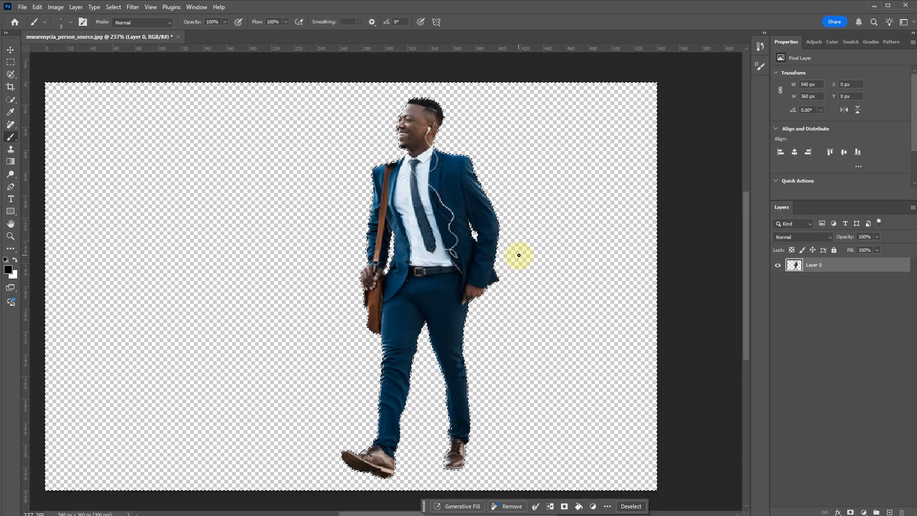
Undo the background deletion and the inversion so that only the man is selected
key(ctrl+z)
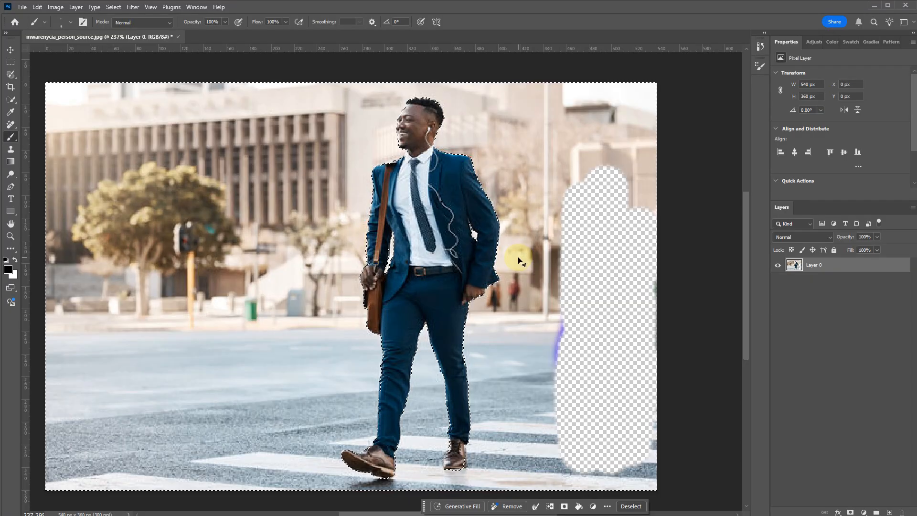
key(q)
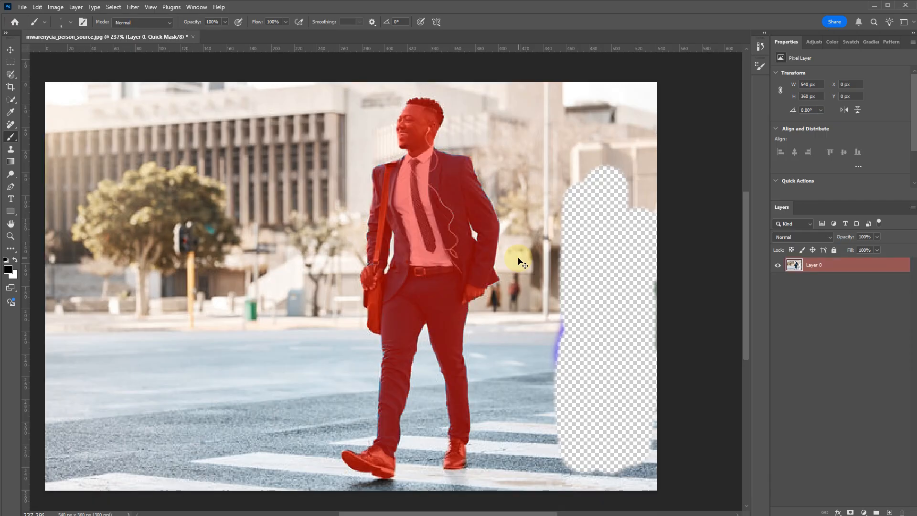
key(q)
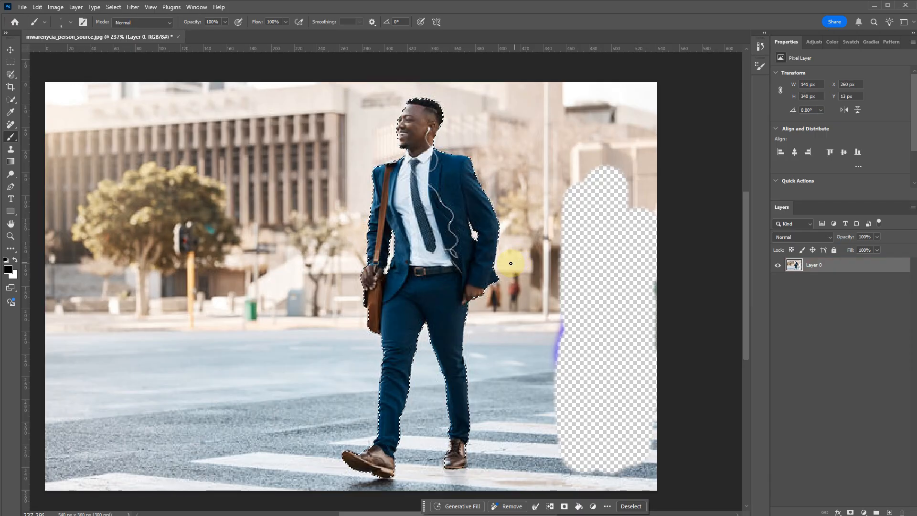
Copy the selected man from Layer 0 onto a new layer and hide Layer 0
key(v)
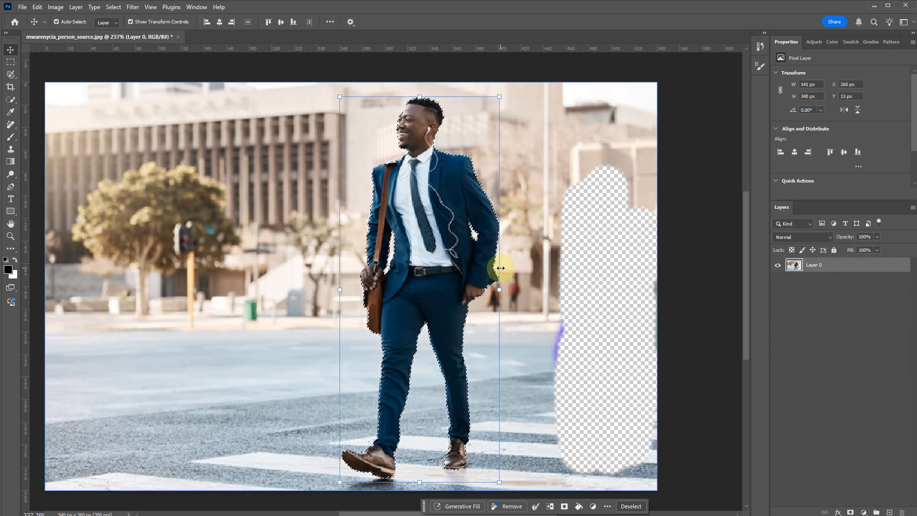
click(890, 513)
click(814, 279)
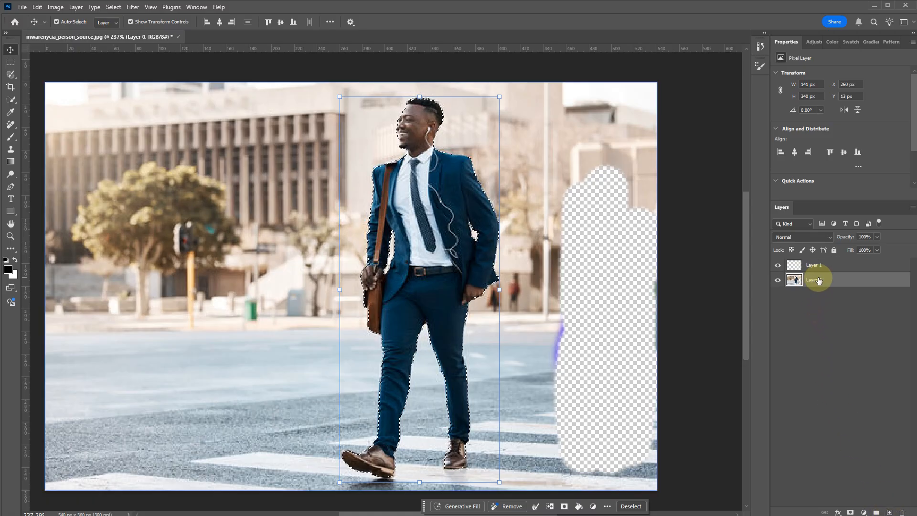
key(ctrl+c)
click(830, 269)
key(ctrl+v)
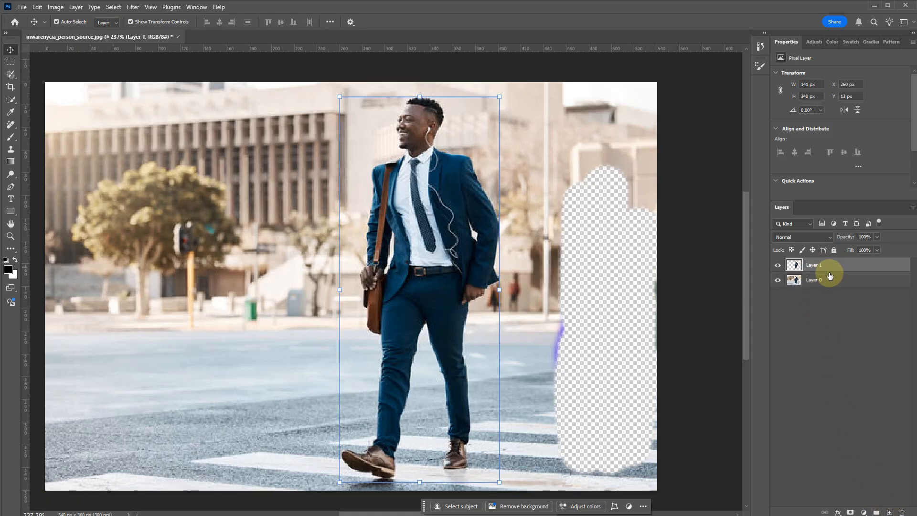
click(780, 278)
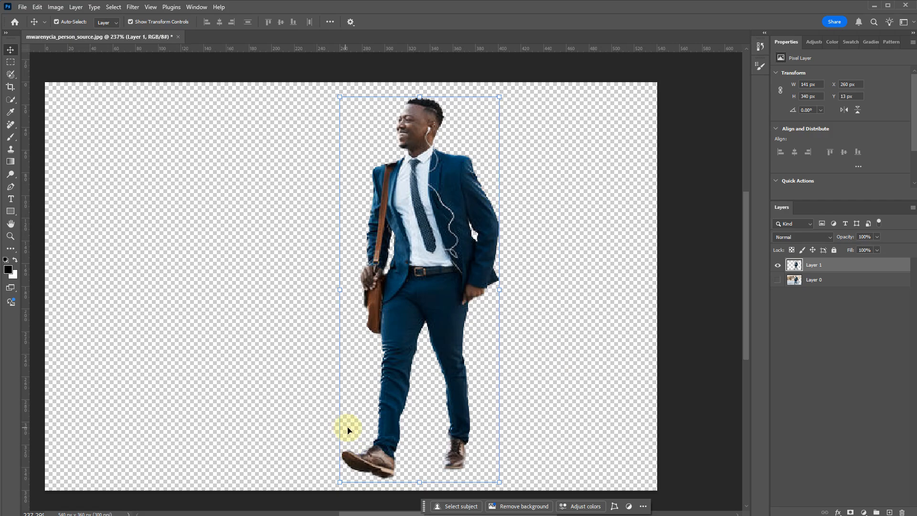
click(830, 281)
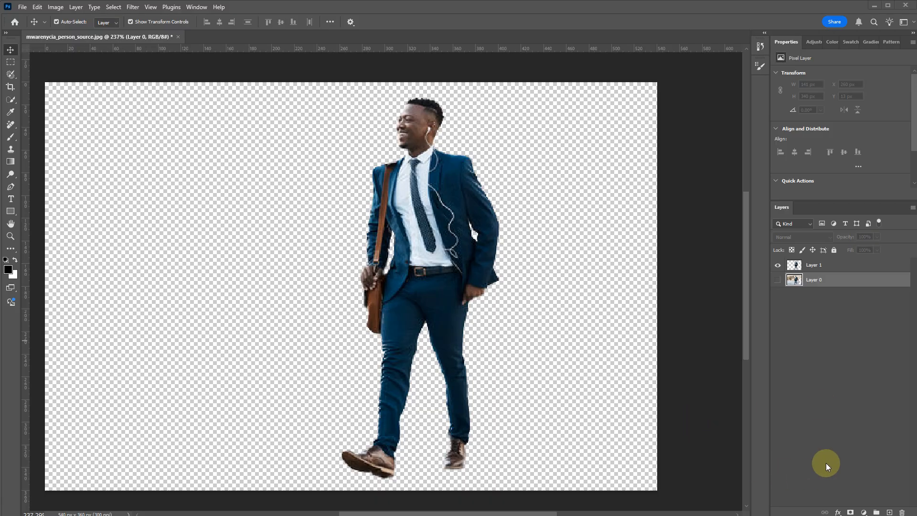
Save the document as a Photoshop file in the parent milestone1 folder, replacing "person_source" in the file name with "entourage1"
key(ctrl+s)
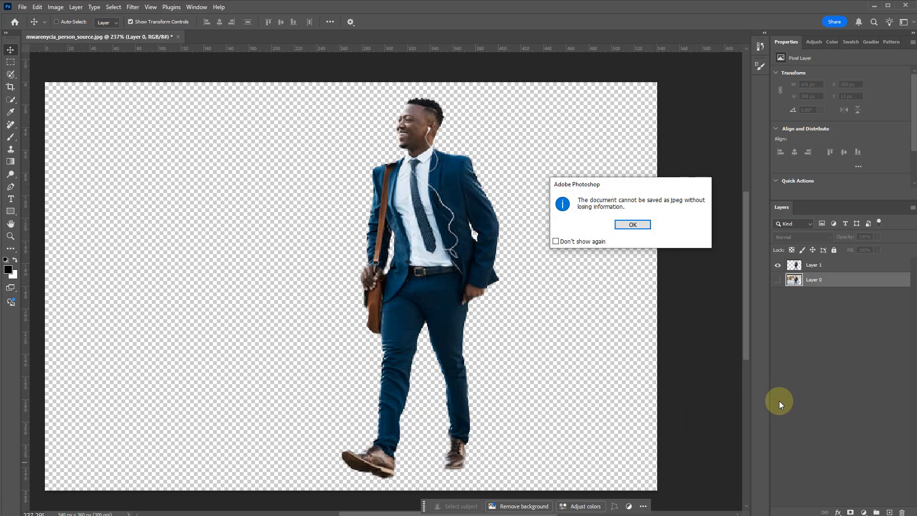
click(642, 227)
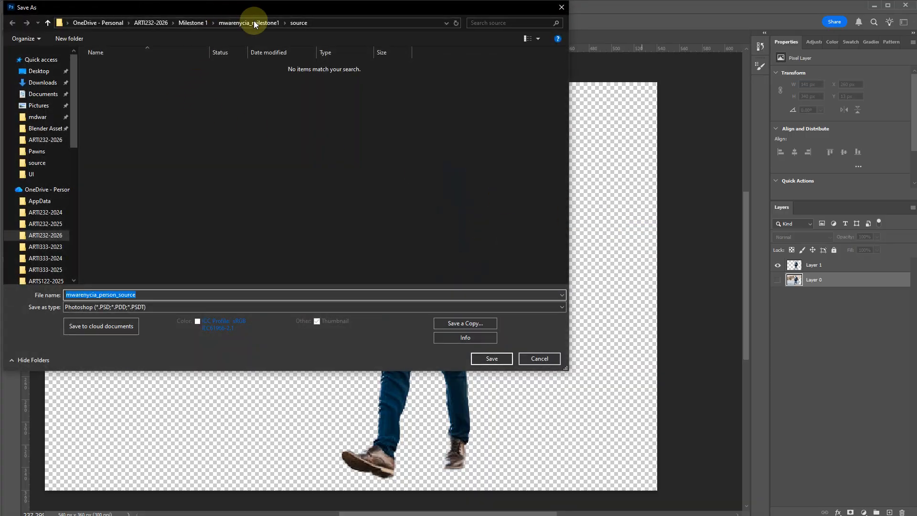
click(257, 24)
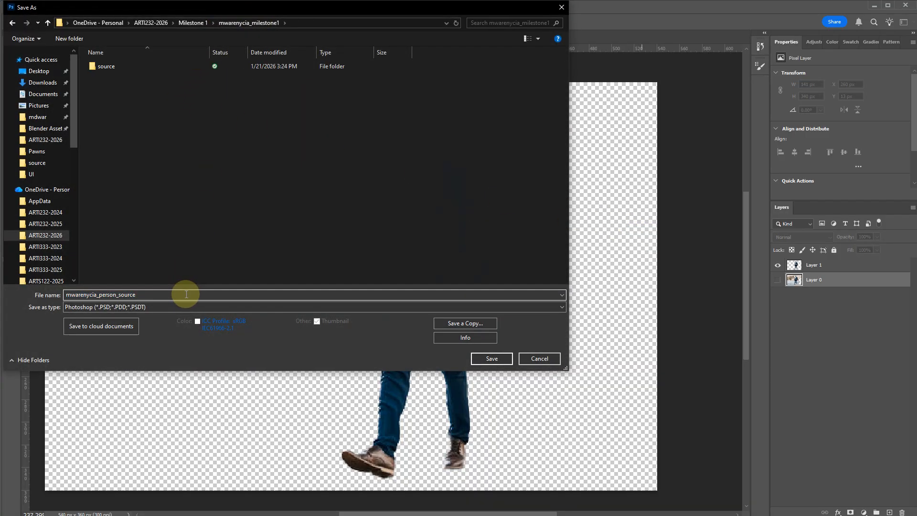
key(BackSpace)
key(BackSpace)
key(BackSpace)
key(BackSpace)
key(BackSpace)
key(BackSpace)
key(BackSpace)
key(BackSpace)
key(BackSpace)
key(BackSpace)
key(BackSpace)
key(BackSpace)
key(BackSpace)
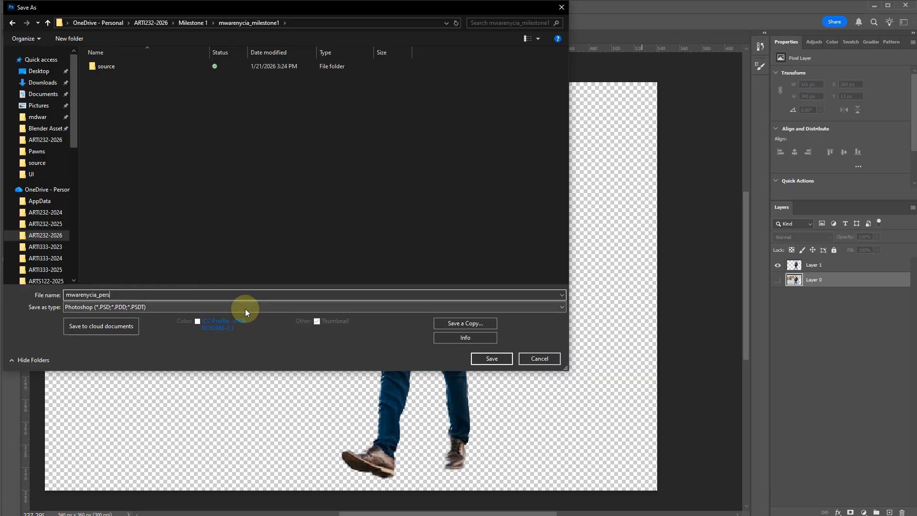
text(entourage1)
key(Return)
key(Return)
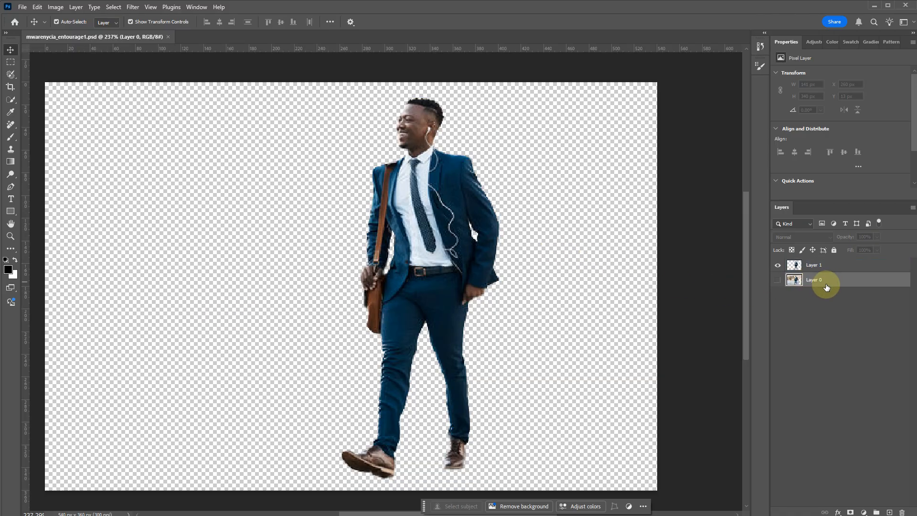
Delete the hidden Layer 0 and move the man to about X 396 px, Y 2 px on the canvas
click(902, 513)
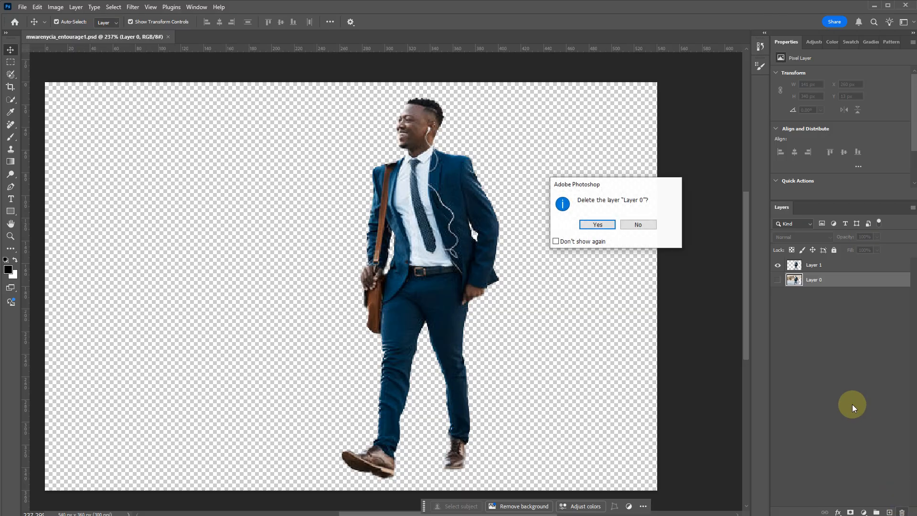
click(597, 228)
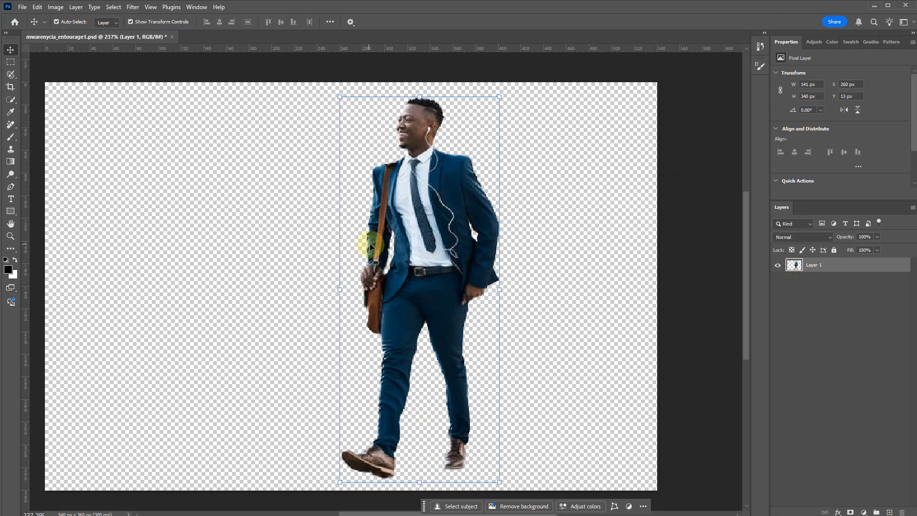
key(ctrl+a)
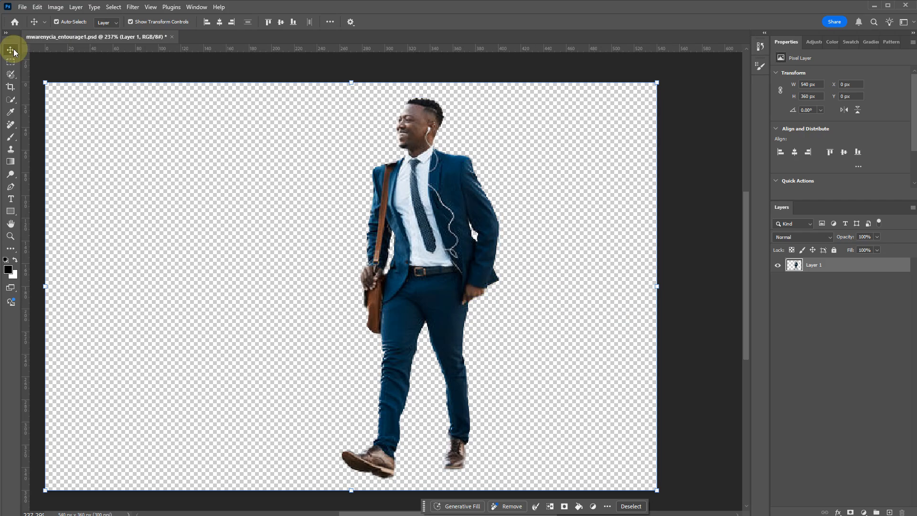
drag(502, 243, 595, 238)
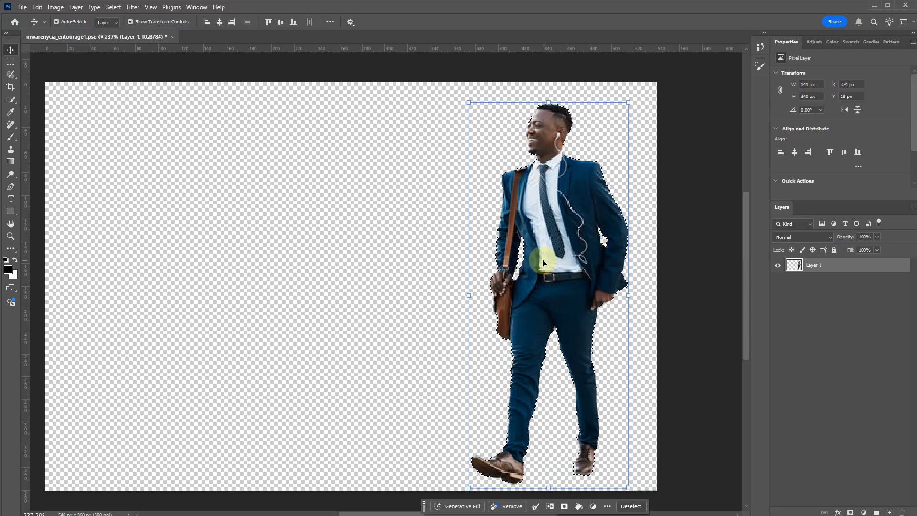
drag(540, 249, 579, 236)
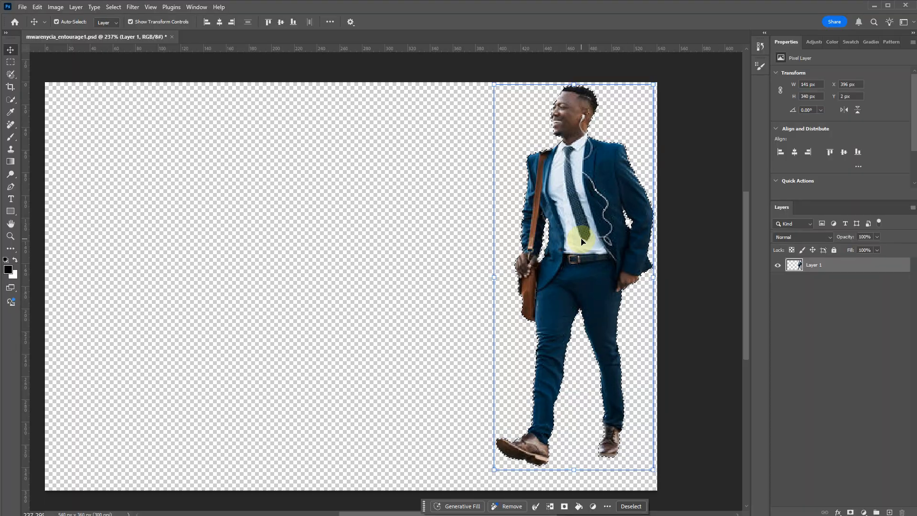
Marquee an area of about 145 × 342 px around the man and crop the image to it
key(m)
drag(677, 68, 494, 470)
click(55, 6)
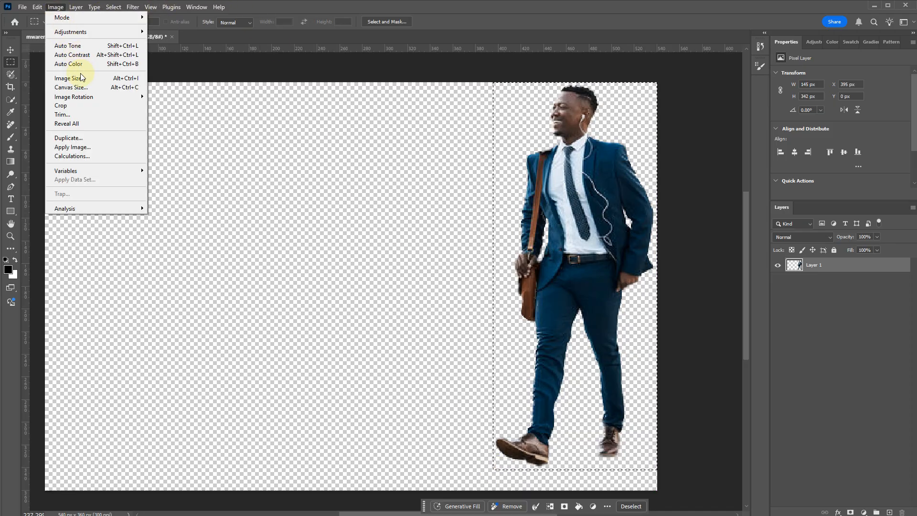
click(85, 104)
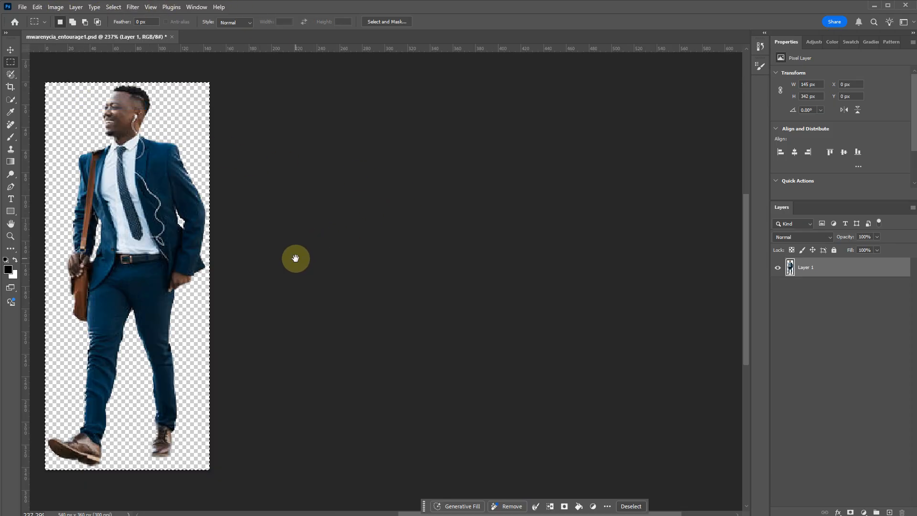
drag(295, 258, 666, 252)
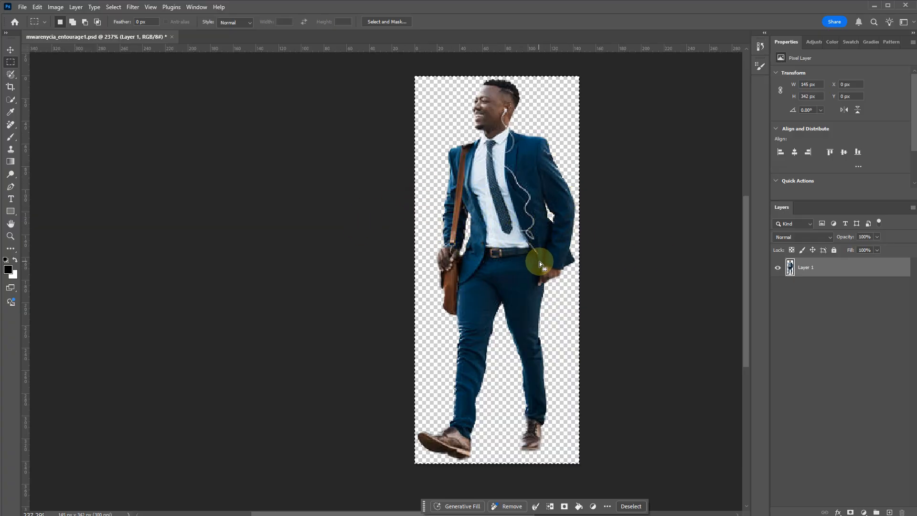
Select the man's outline by nudging him slightly within the canvas, and paint the whole figure black with a 200 px Brush
key(v)
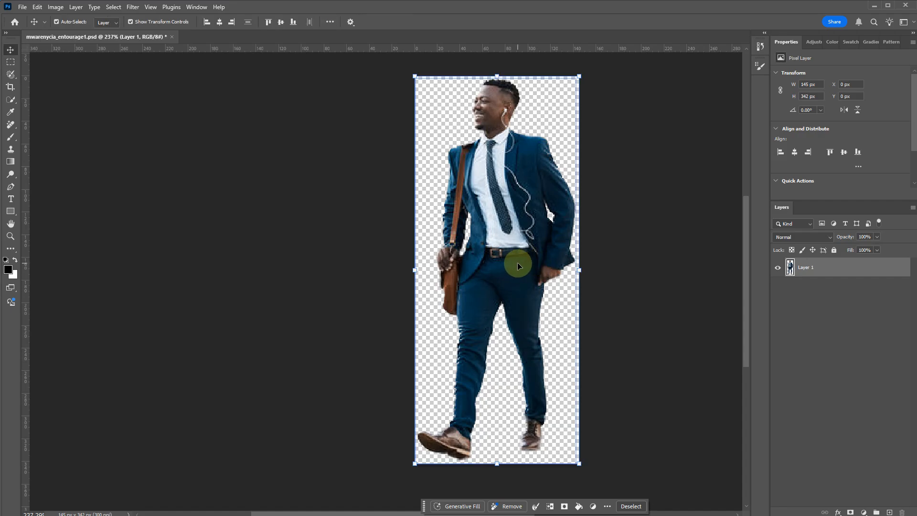
drag(510, 217, 510, 220)
key(b)
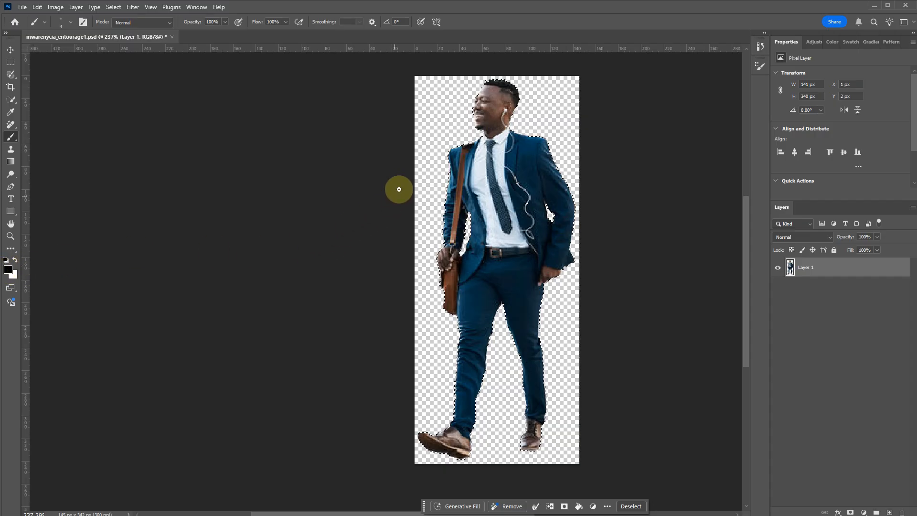
key(bracketright)
key(bracketright)
key(bracketright)
key(bracketright)
key(bracketright)
key(bracketright)
key(bracketright)
key(bracketright)
key(bracketright)
key(bracketright)
key(bracketright)
key(bracketright)
key(bracketright)
key(bracketright)
key(bracketright)
key(bracketright)
mouse_move(584, 147)
mouse_down()
mouse_move(543, 147)
mouse_move(436, 359)
mouse_move(414, 123)
mouse_move(422, 189)
mouse_move(503, 189)
mouse_move(480, 272)
mouse_move(488, 199)
mouse_up()
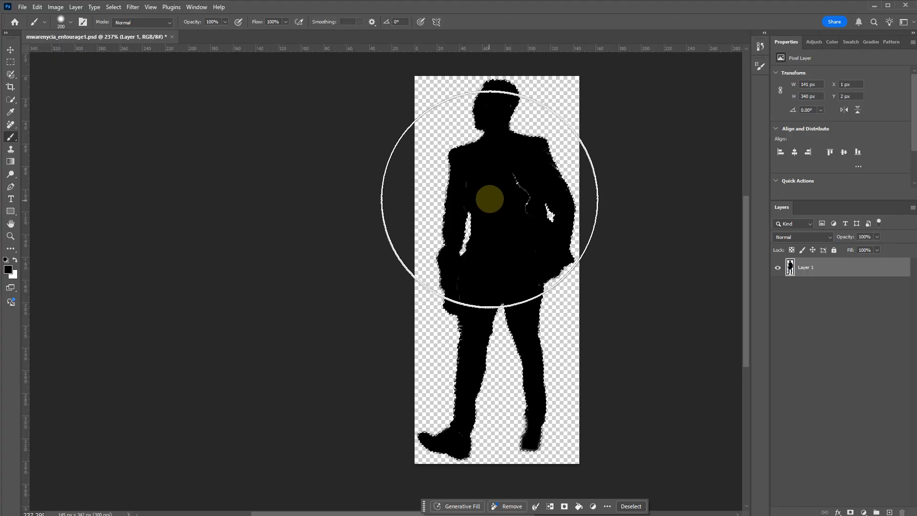
Examine the black silhouette up close around the torso and clear the selection
scroll(493, 165, up, 3)
scroll(494, 164, up, 3)
scroll(524, 150, down, 2)
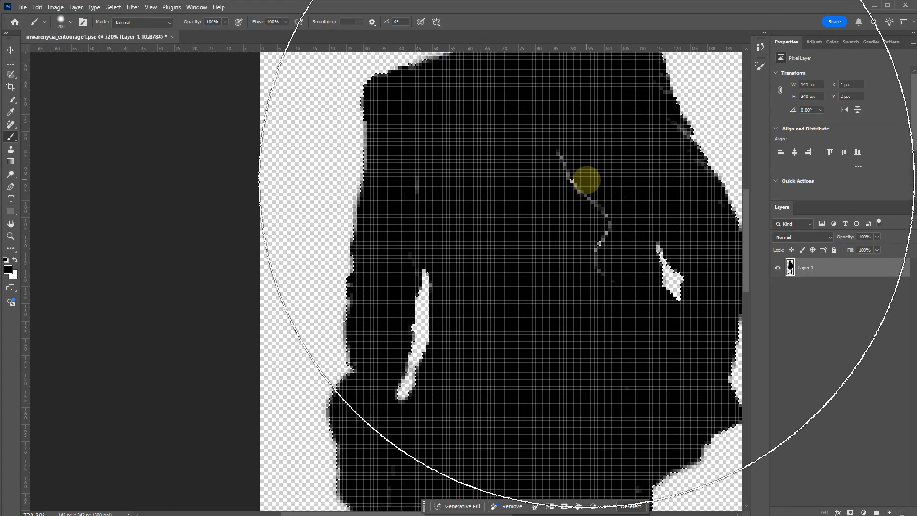
key(m)
key(ctrl+d)
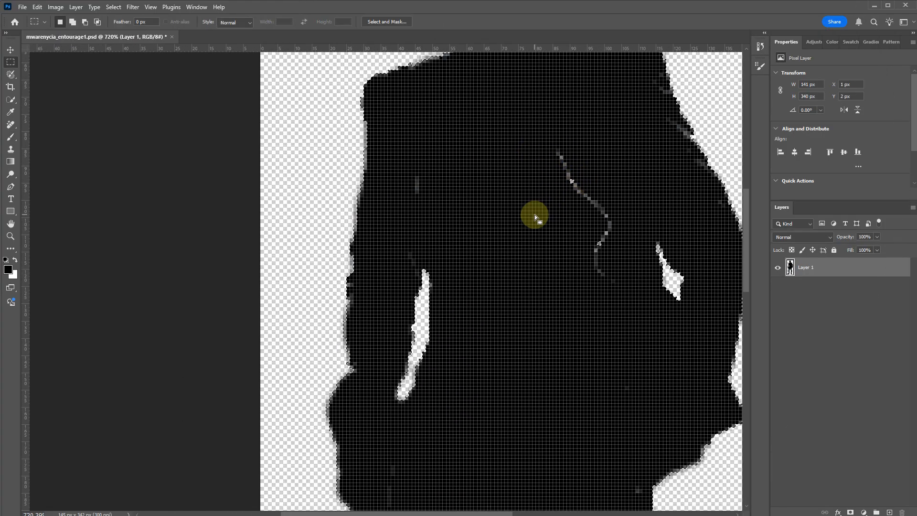
Paint out the light streaks on the silhouette's torso and sleeves with a 20 px black Brush
key(b)
key(bracketleft)
key(bracketleft)
key(bracketleft)
key(bracketleft)
key(bracketleft)
key(bracketleft)
key(bracketleft)
key(bracketleft)
key(bracketleft)
key(bracketleft)
key(bracketleft)
key(bracketleft)
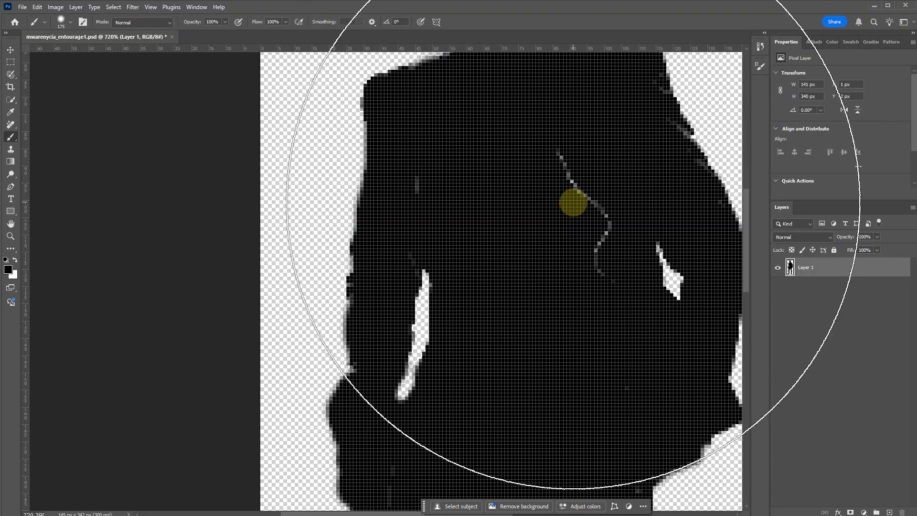
key(bracketleft)
key(bracketleft)
key(bracketleft)
key(bracketleft)
mouse_move(549, 153)
mouse_down()
mouse_move(589, 190)
mouse_move(590, 260)
mouse_up()
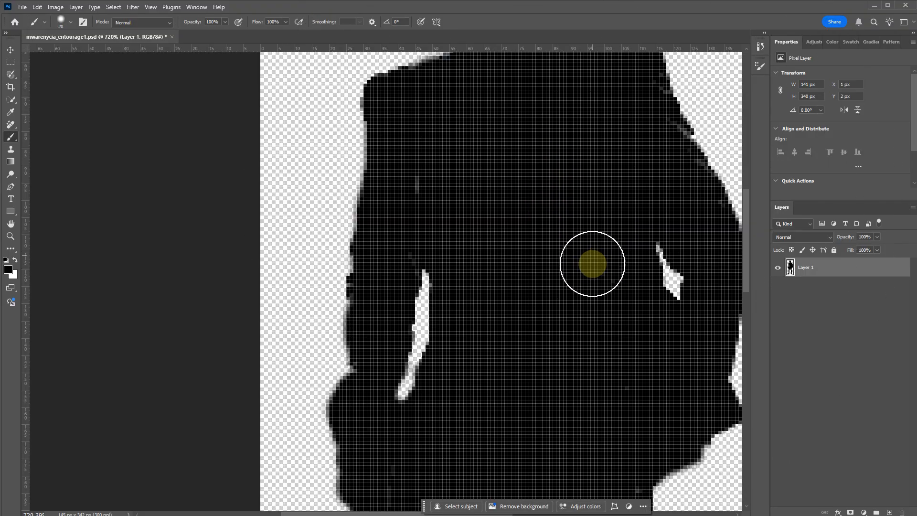
mouse_move(636, 112)
mouse_down()
mouse_move(637, 92)
mouse_move(673, 179)
mouse_up()
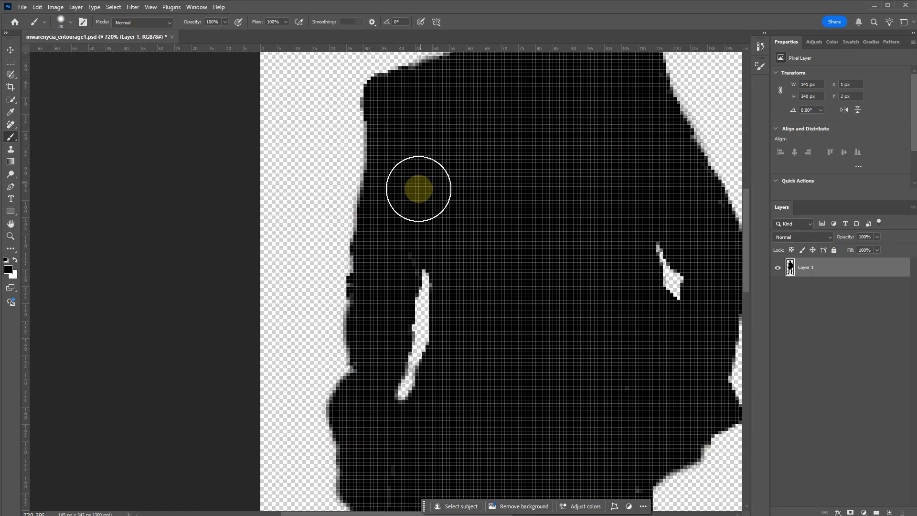
Cover the remaining grey specks around the hip and along the legs' edges with a 9 px black Brush
scroll(414, 368, down, 4)
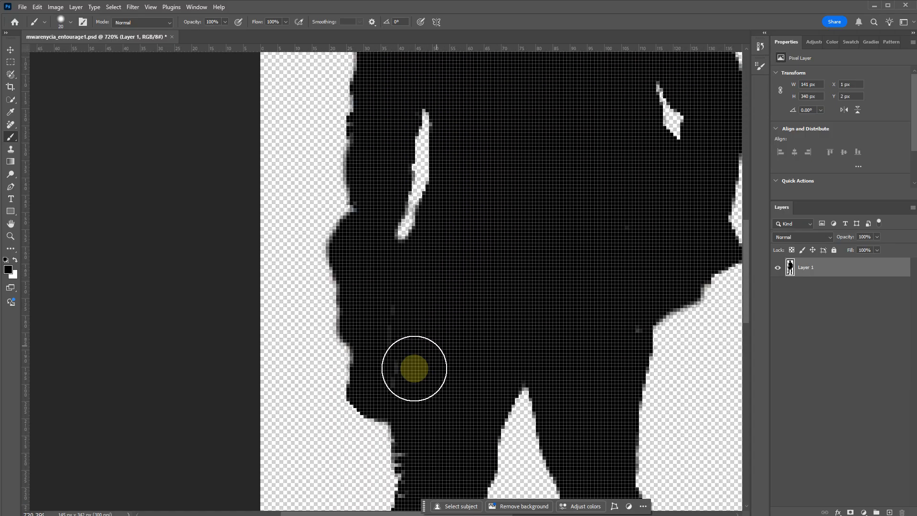
key(bracketleft)
key(bracketleft)
key(bracketleft)
drag(388, 333, 403, 312)
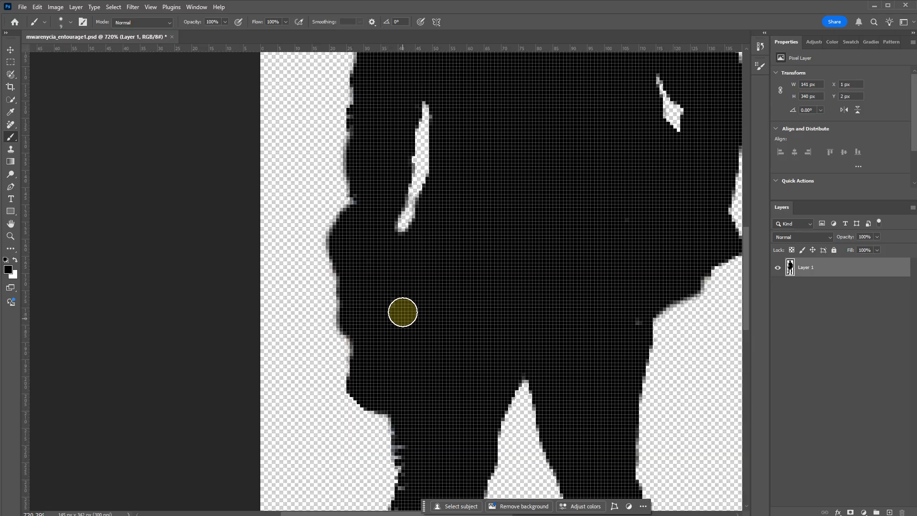
scroll(492, 378, down, 6)
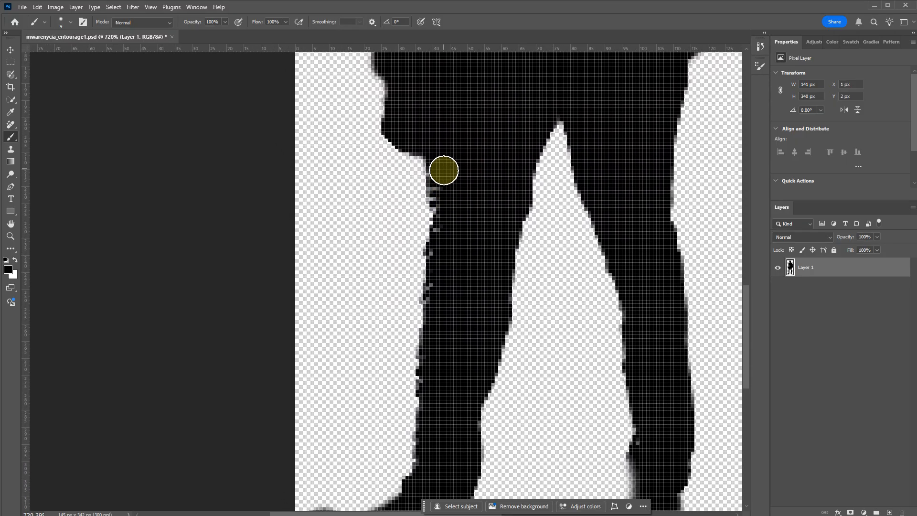
mouse_move(444, 171)
mouse_down()
mouse_move(436, 284)
mouse_move(446, 342)
mouse_move(461, 240)
mouse_up()
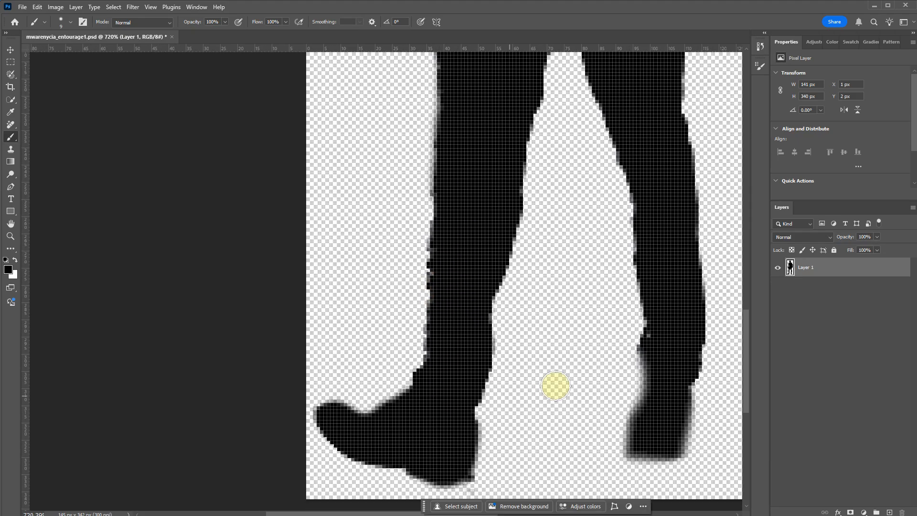
scroll(673, 338, down, 8)
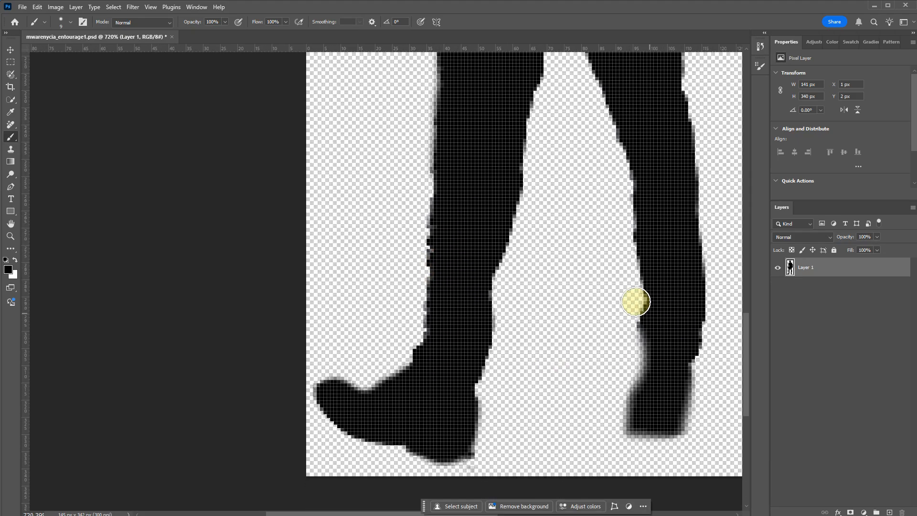
drag(583, 209, 614, 281)
Check the whole silhouette from the head down, save mwarenycia_entourage1.psd and close it
scroll(563, 174, up, 10)
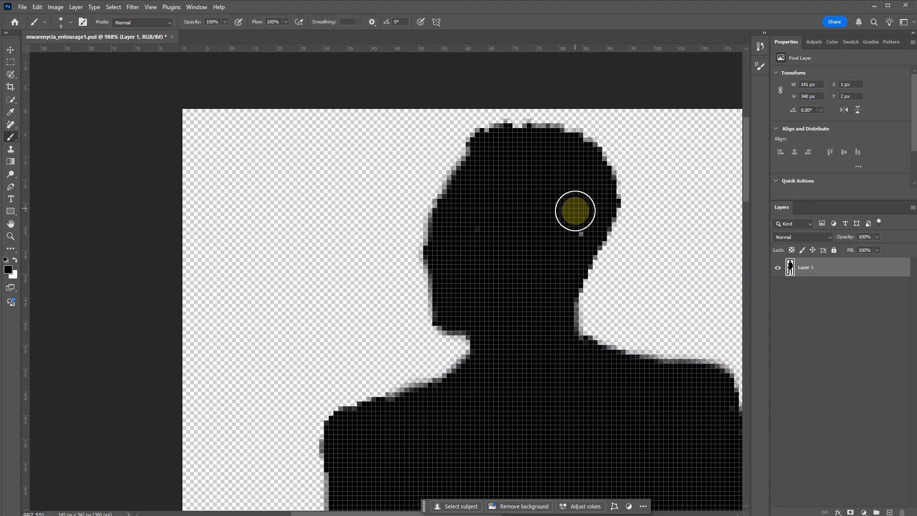
scroll(481, 256, down, 4)
scroll(481, 255, down, 3)
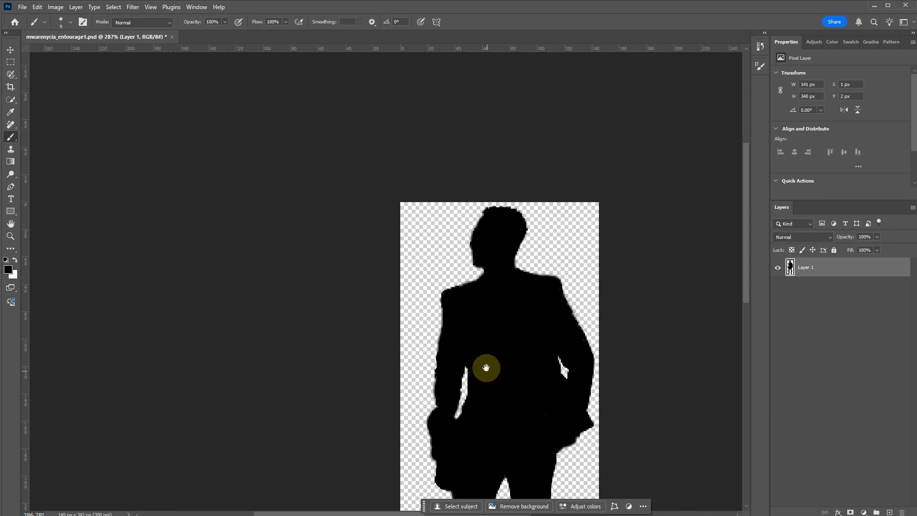
drag(485, 367, 445, 242)
scroll(280, 251, down, 2)
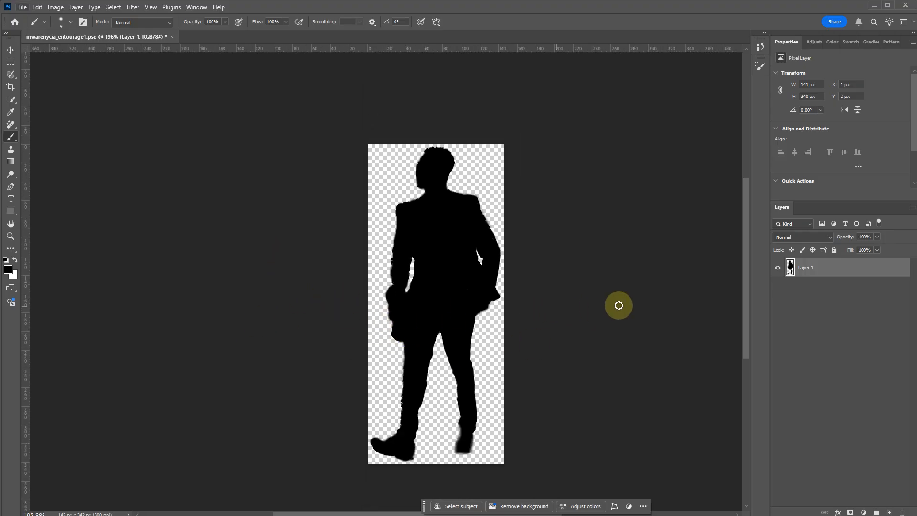
key(v)
key(alt+v)
click(584, 303)
click(584, 304)
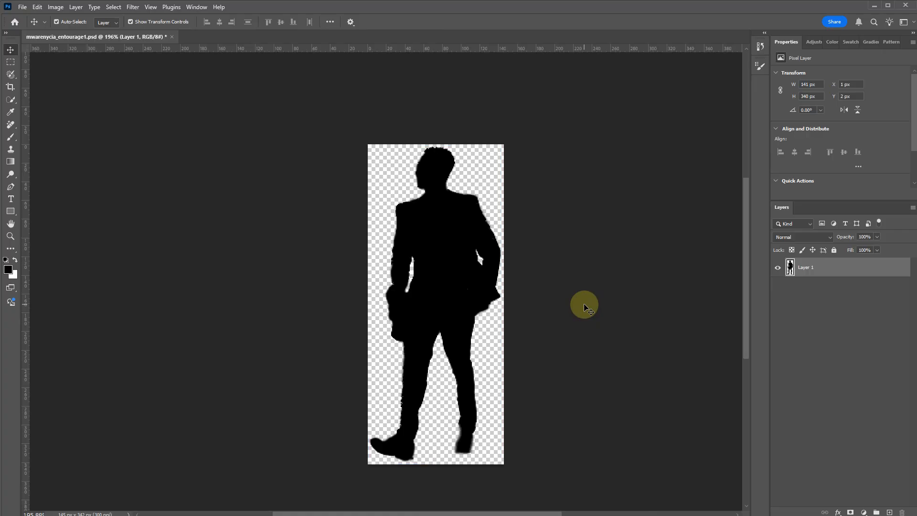
key(ctrl+s)
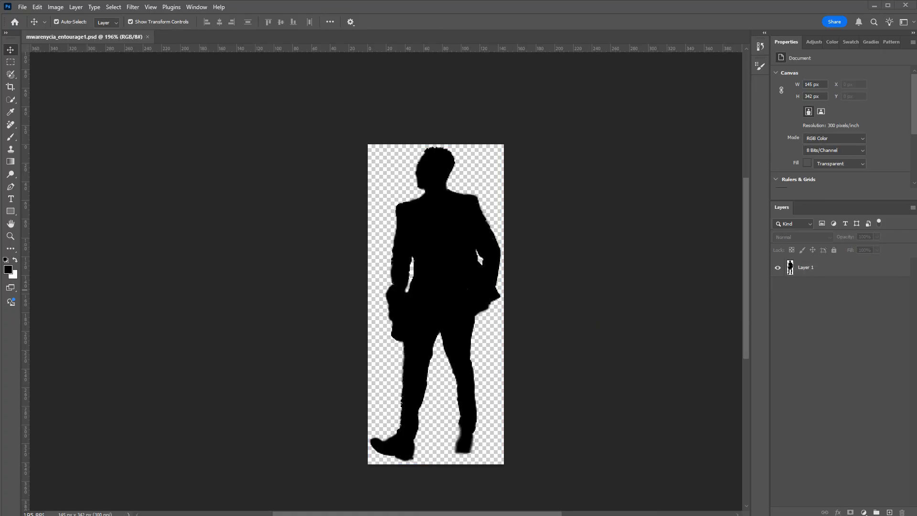
click(146, 37)
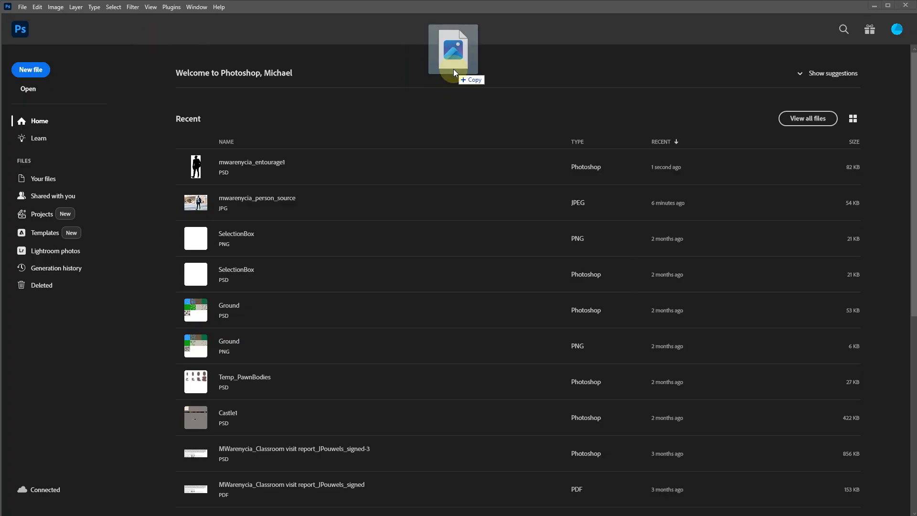
Open mwarenycia_space_source.jpg and place mwarenycia_entourage1.psd into it
drag(454, 72, 367, 319)
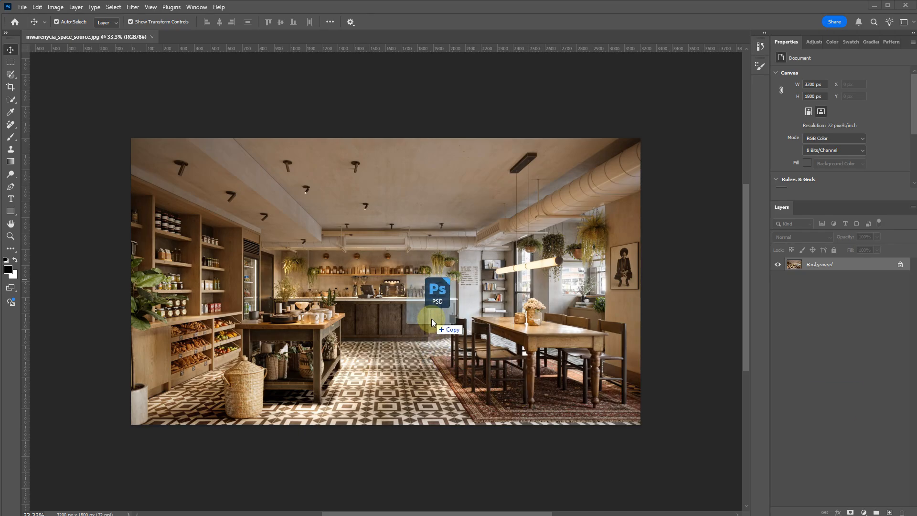
drag(432, 320, 431, 319)
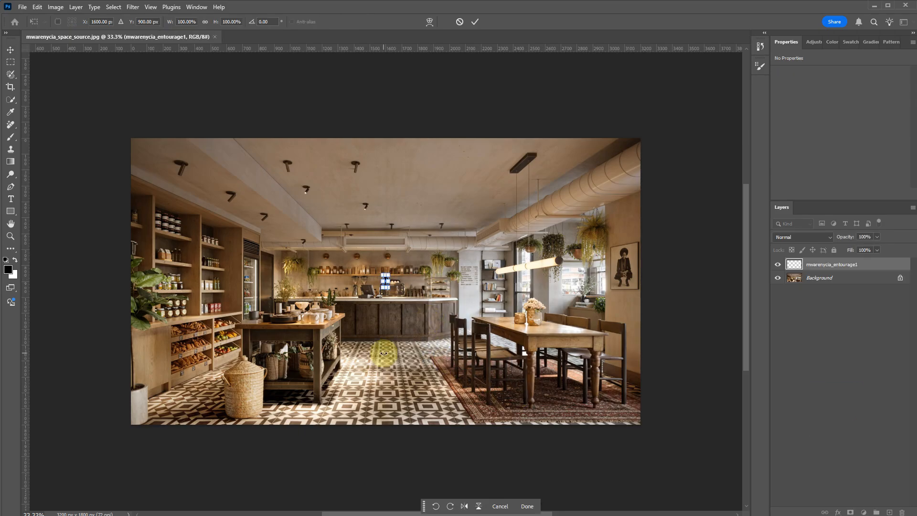
Scale the placed silhouette to about 658%, stand it before the counter's far end at X 1759 px, Y 770 px, and commit the transform
scroll(384, 304, up, 5)
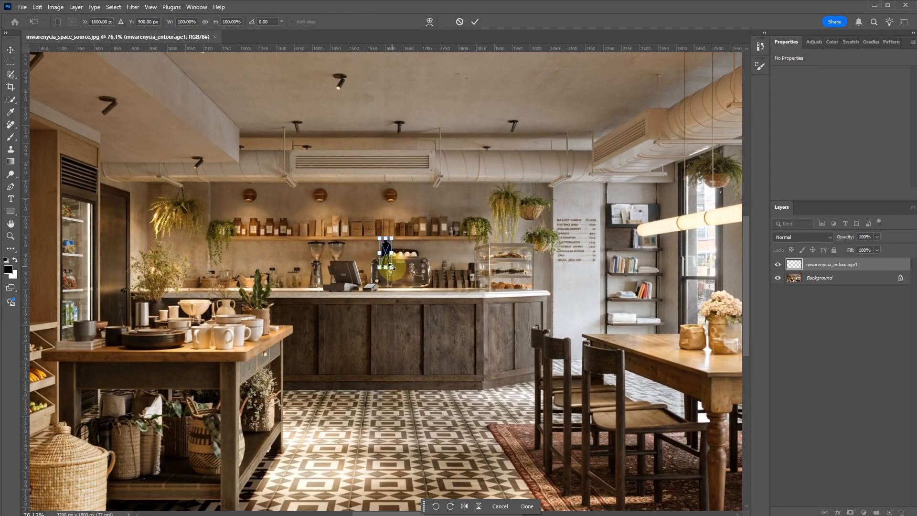
drag(393, 267, 614, 491)
drag(433, 405, 321, 456)
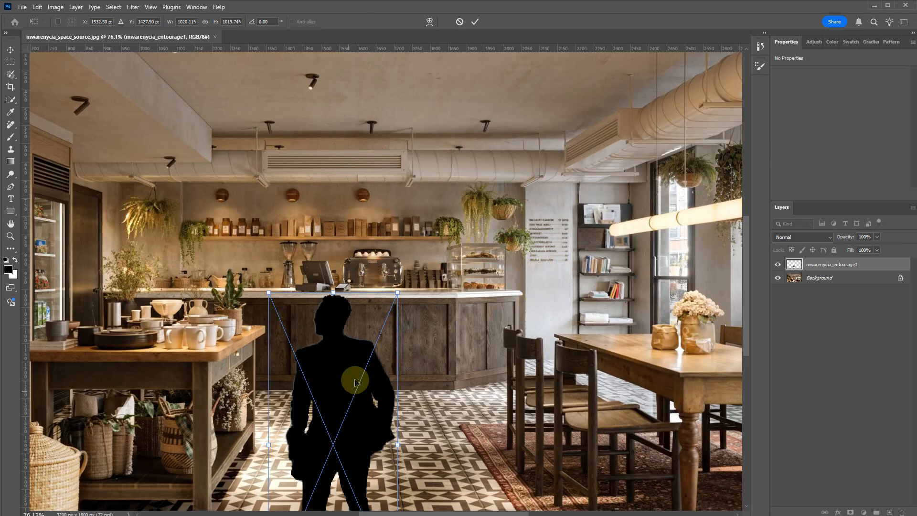
drag(351, 382, 535, 196)
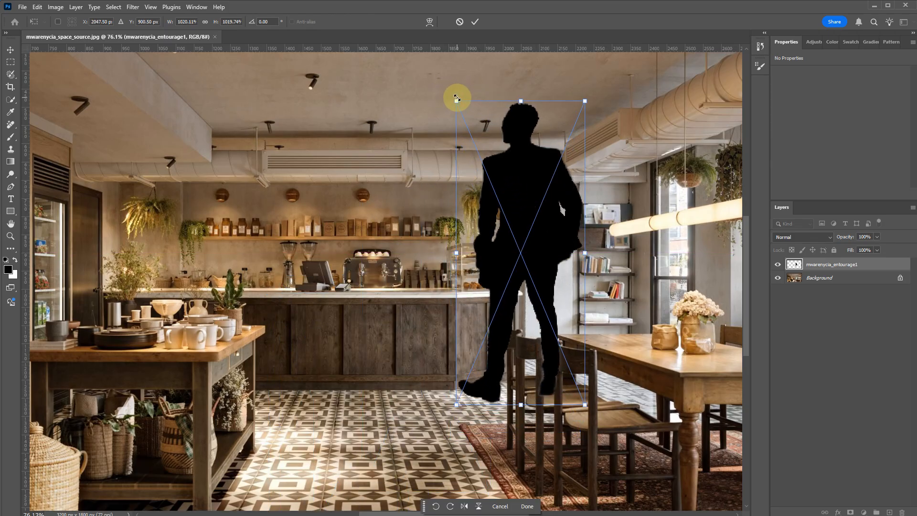
drag(456, 99, 495, 191)
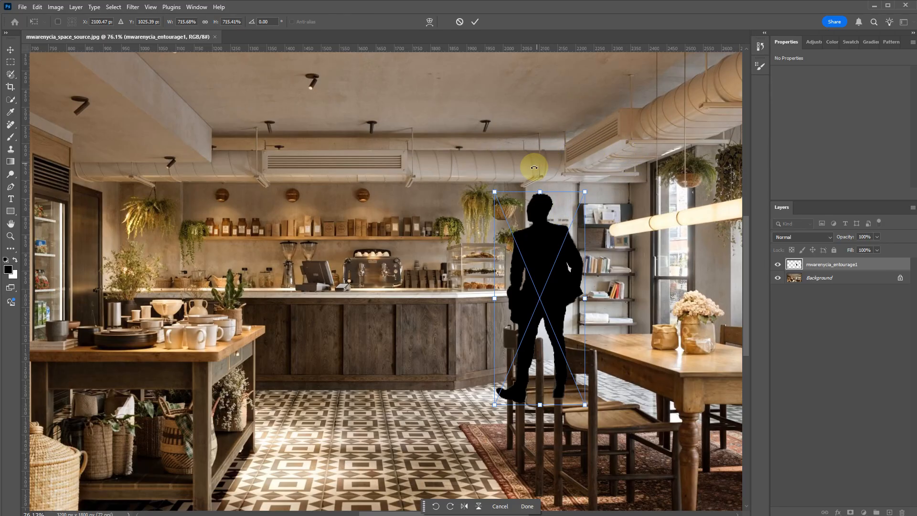
drag(512, 208, 448, 222)
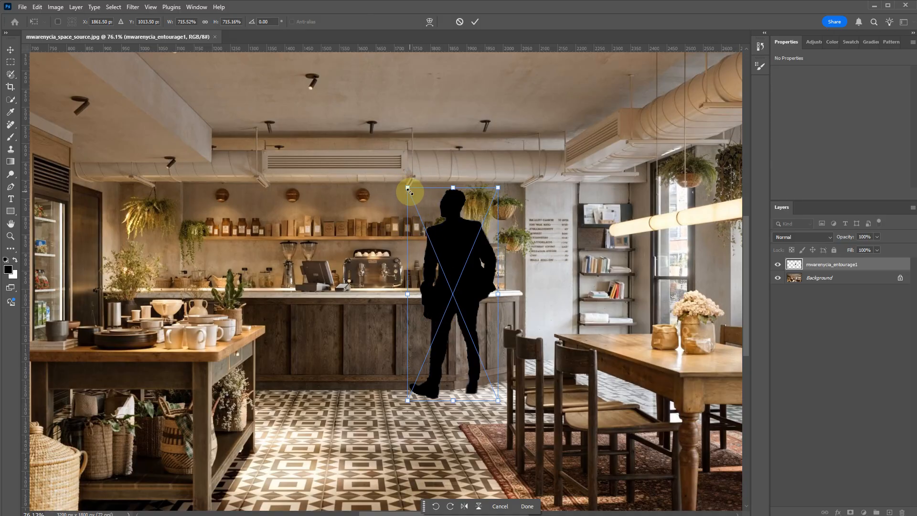
drag(407, 188, 426, 203)
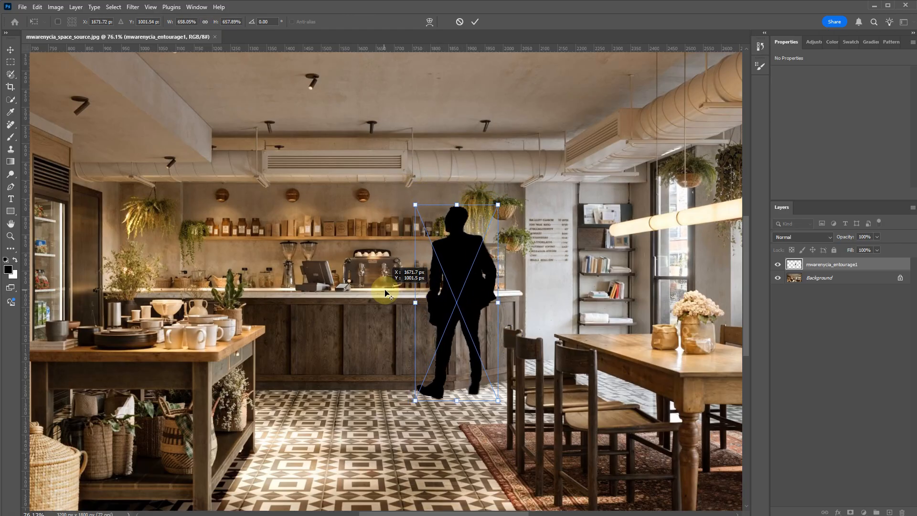
click(475, 21)
Duplicate the silhouette beside the cash register at about X 1505 px, Y 770 px, and rasterize the copy's layer
drag(453, 292, 361, 292)
right_click(361, 300)
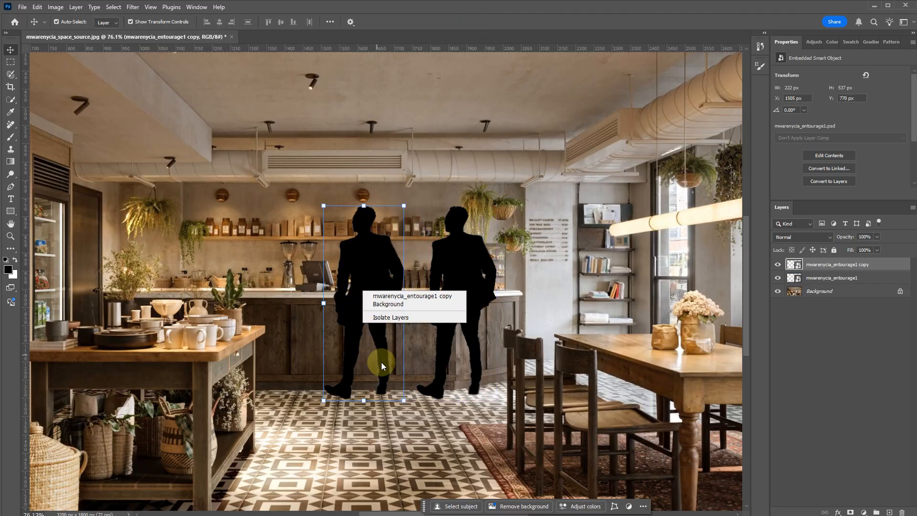
click(358, 274)
right_click(825, 285)
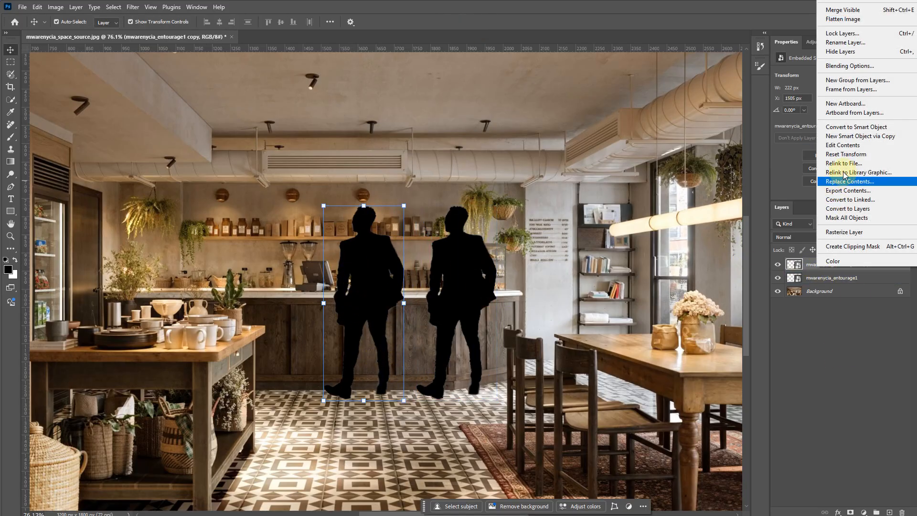
click(856, 234)
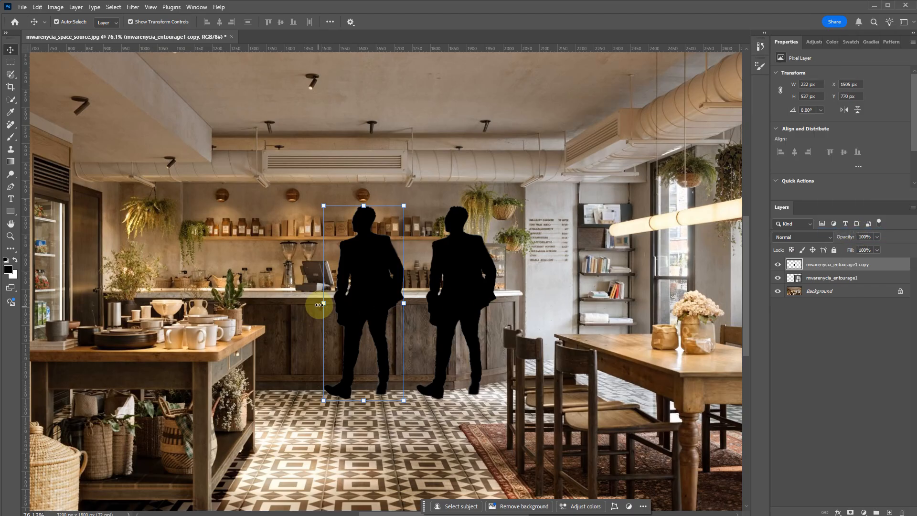
Marquee about 252 × 310 px over the copy below the countertop, delete that part of the figure and clear the selection
key(b)
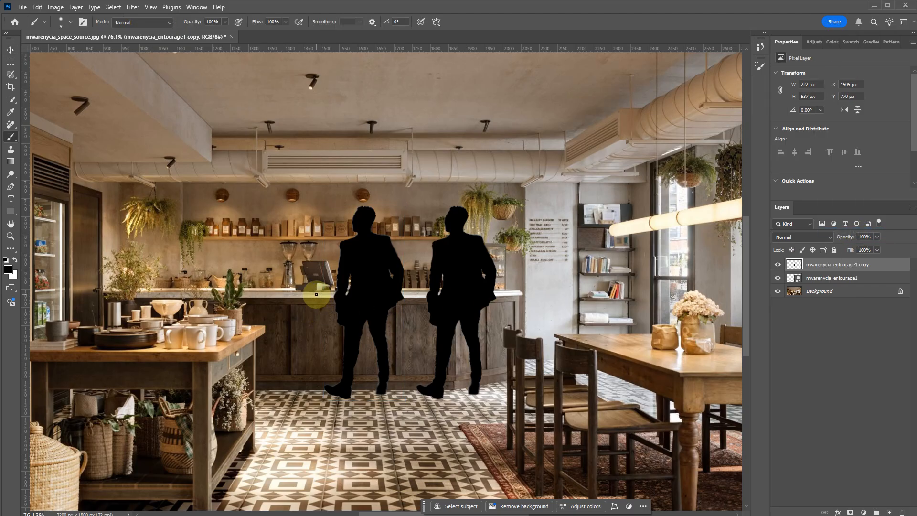
key(m)
drag(320, 288, 410, 400)
key(Delete)
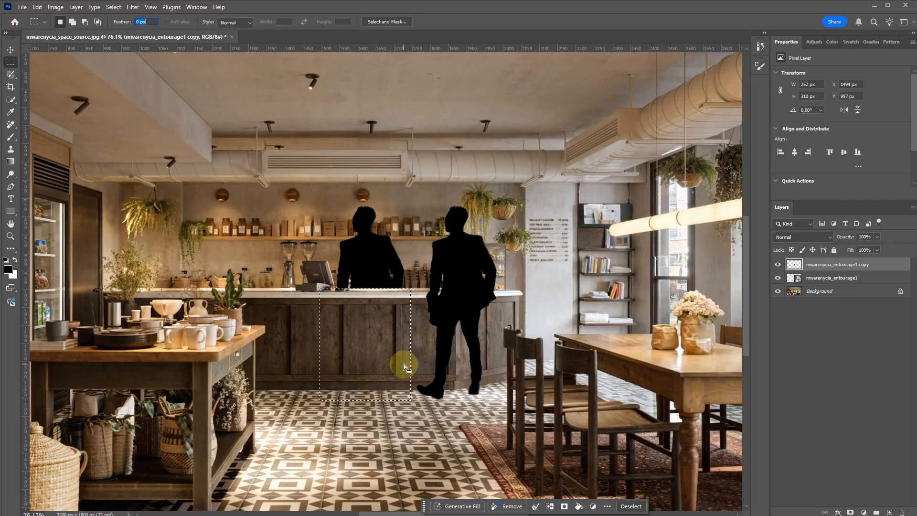
click(405, 367)
click(636, 231)
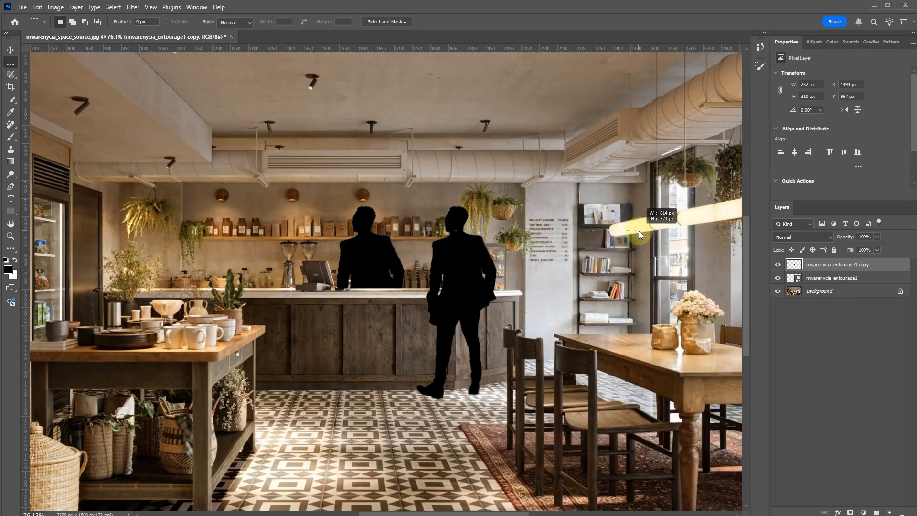
drag(416, 366, 470, 427)
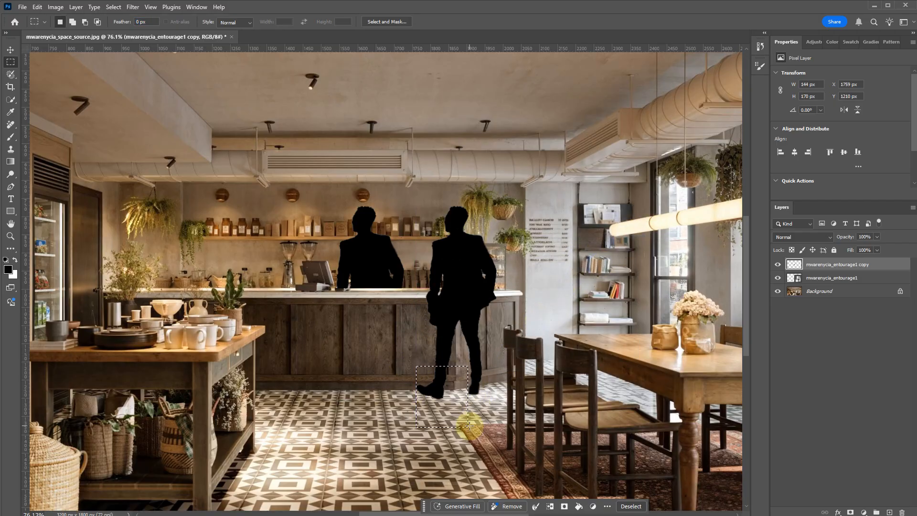
click(477, 427)
Move the full silhouette to about X 1922 px, Y 770 px and the cut-off figure behind the counter to about X 1471 px
key(v)
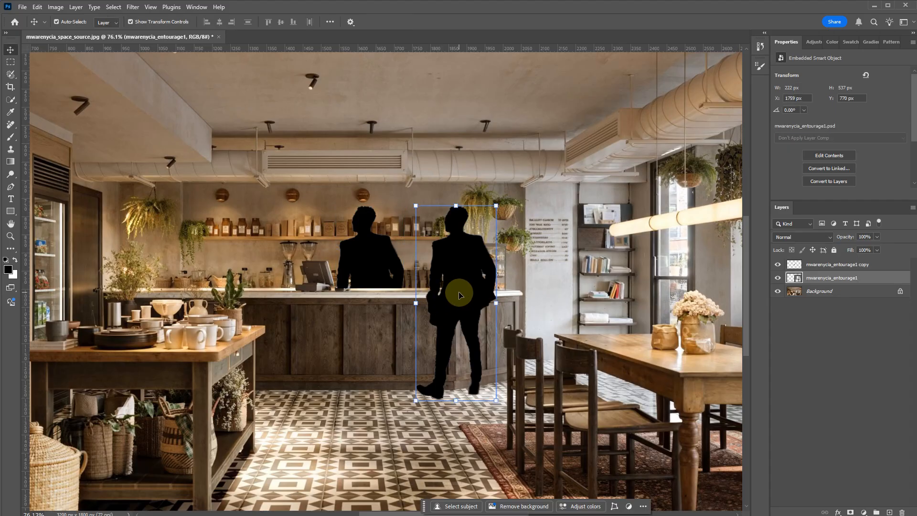
drag(460, 294, 517, 280)
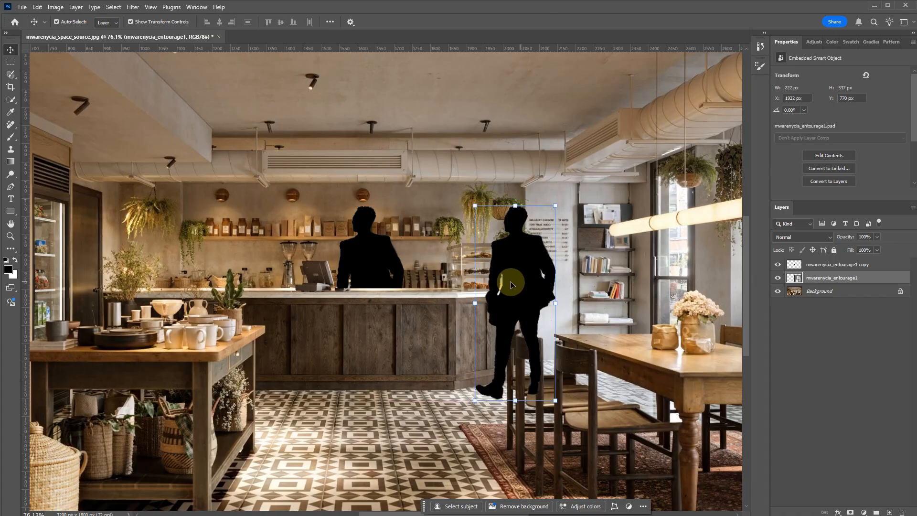
click(366, 265)
drag(371, 265, 345, 268)
scroll(308, 268, up, 3)
scroll(309, 271, up, 7)
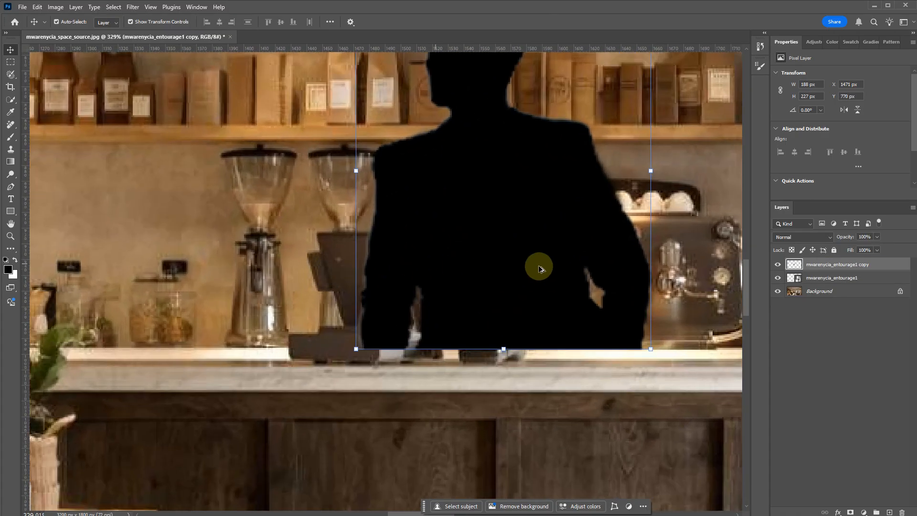
scroll(620, 243, down, 5)
Rasterize the full silhouette's mwarenycia_entourage1 layer and select it together with the copy's layer
click(846, 278)
right_click(846, 280)
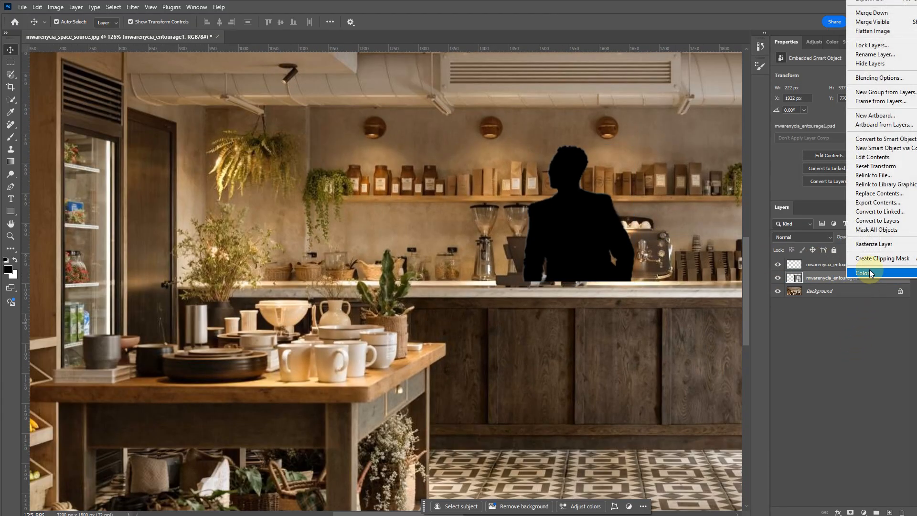
click(867, 244)
scroll(467, 287, down, 2)
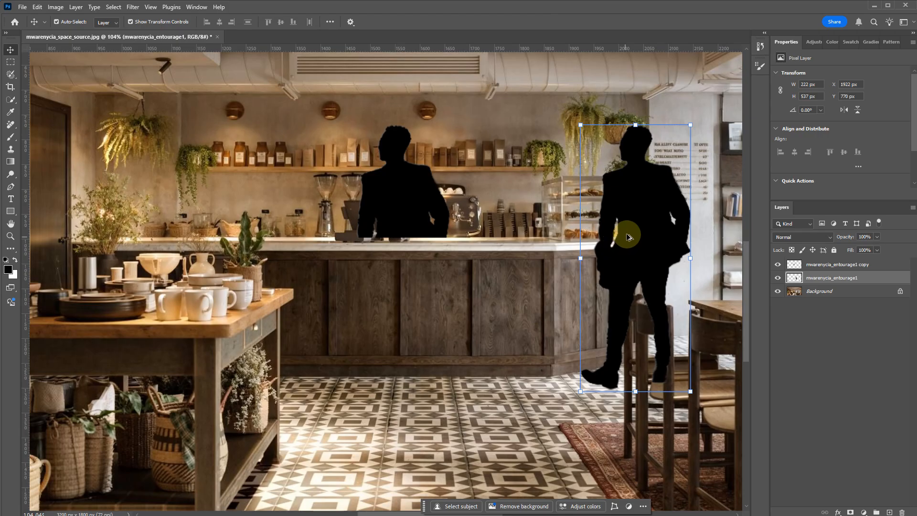
shift+click(818, 264)
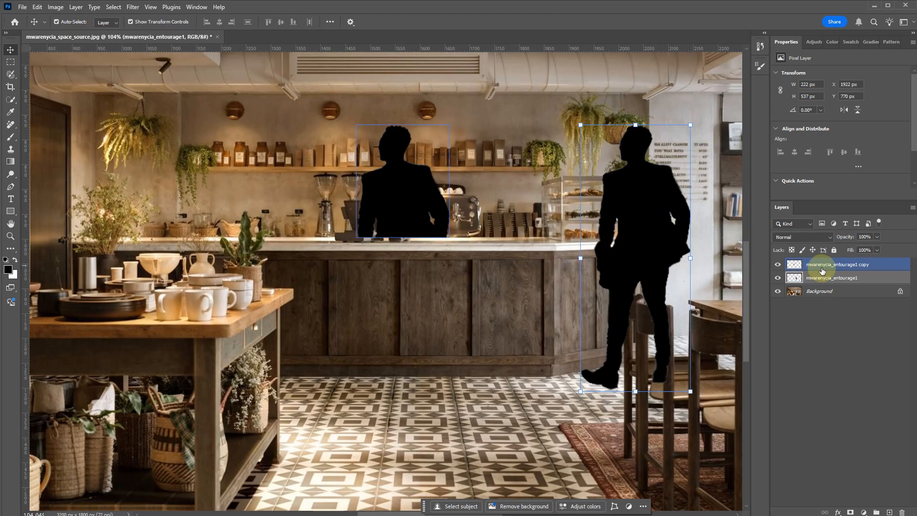
Lower the opacity of both selected silhouette layers to 48% and deselect them
click(876, 237)
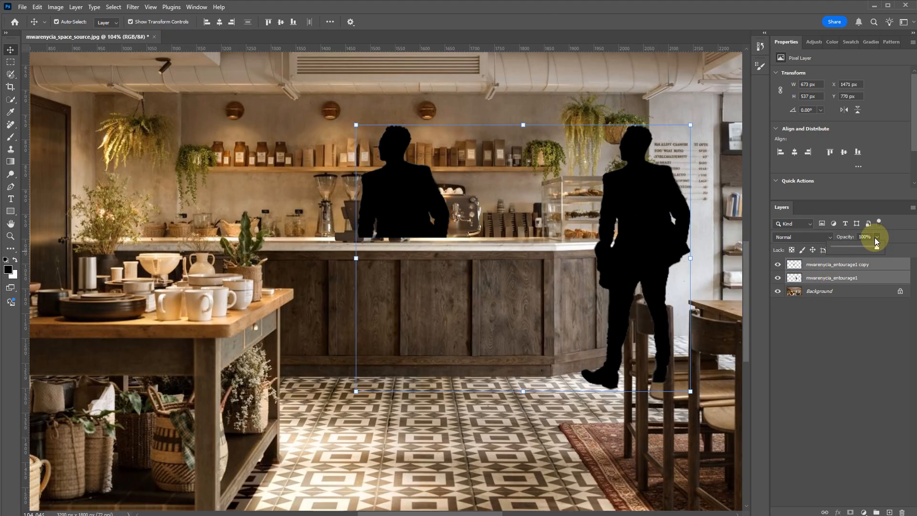
drag(842, 250, 852, 251)
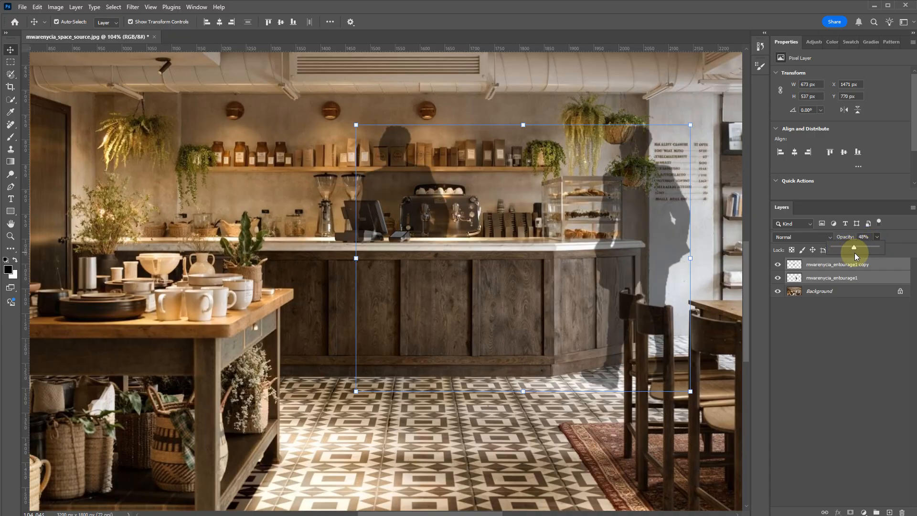
click(420, 362)
scroll(426, 344, down, 3)
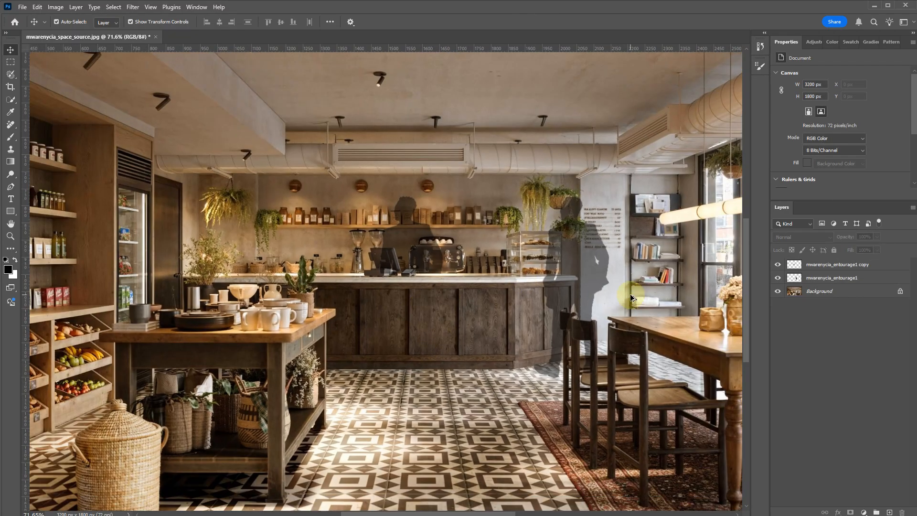
Erase the parts of the full silhouette that overlap the backrests of the two chairs in front of him
click(563, 340)
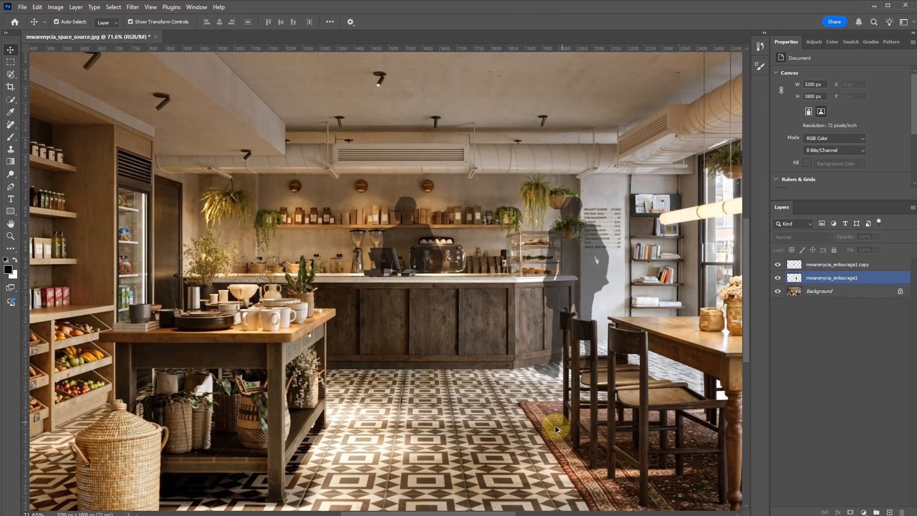
scroll(551, 433, up, 8)
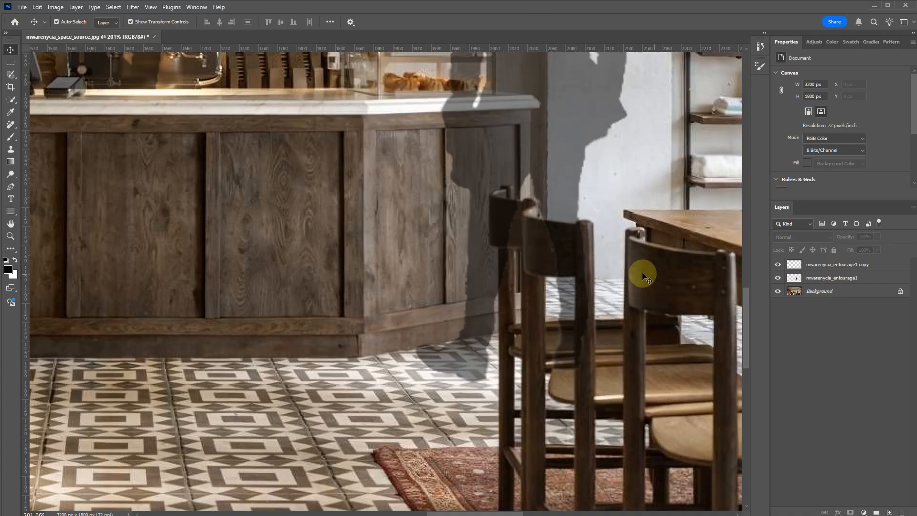
click(551, 196)
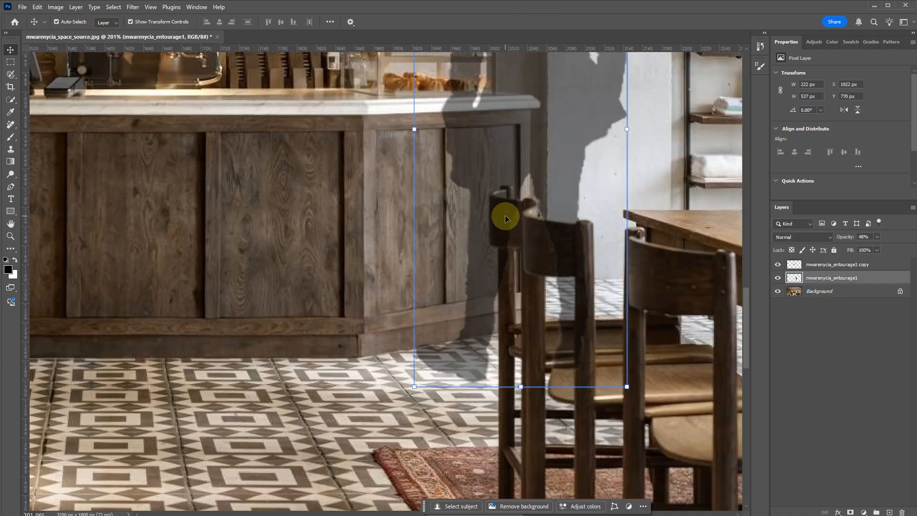
key(e)
scroll(507, 204, up, 4)
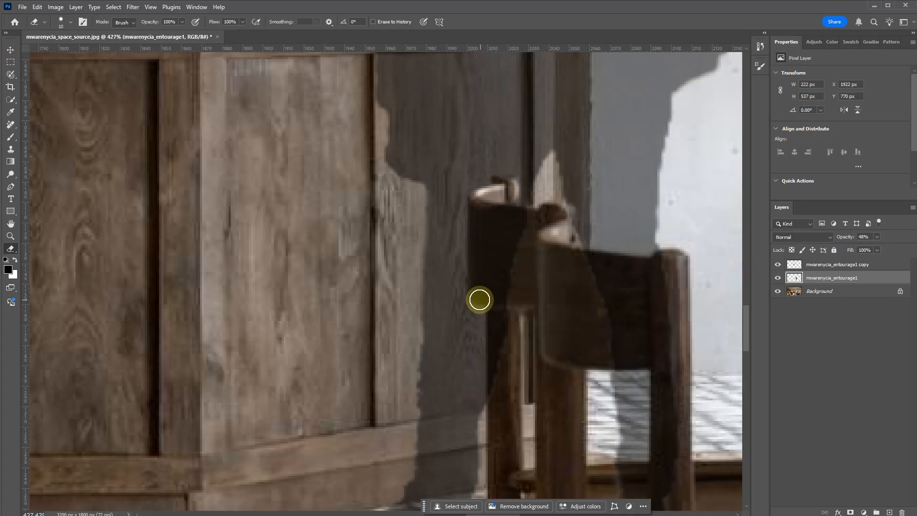
mouse_move(480, 300)
mouse_down()
mouse_move(502, 206)
mouse_move(520, 219)
mouse_move(497, 254)
mouse_move(499, 287)
mouse_move(519, 239)
mouse_move(495, 231)
mouse_move(495, 401)
mouse_up()
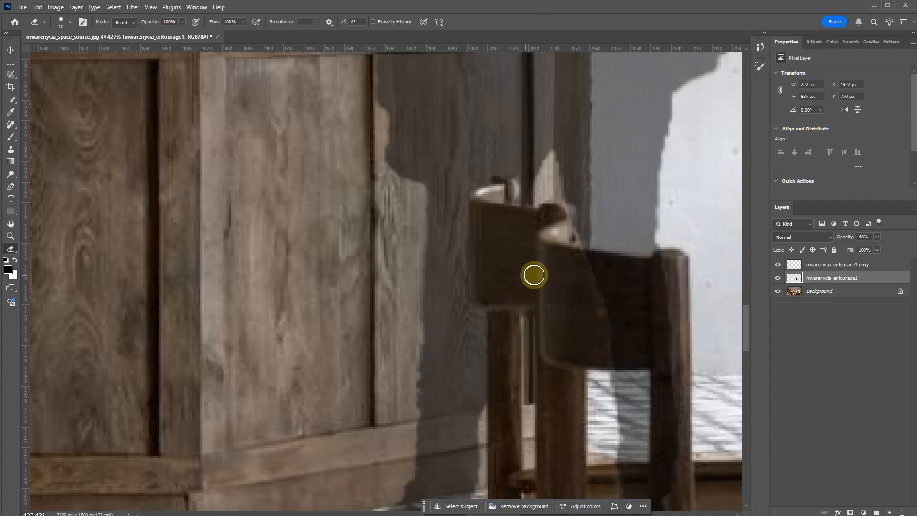
drag(573, 262, 653, 273)
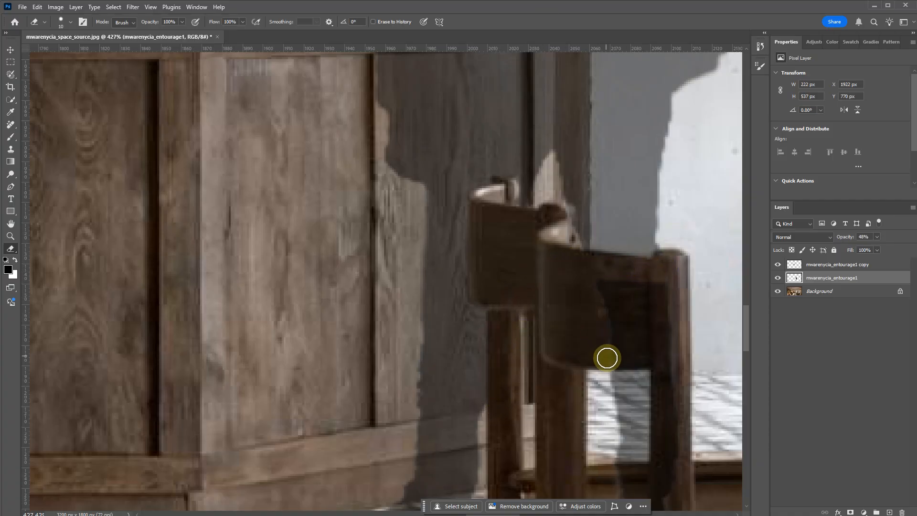
mouse_move(630, 360)
mouse_down()
mouse_move(660, 360)
mouse_move(662, 304)
mouse_move(585, 290)
mouse_move(648, 299)
mouse_move(645, 317)
mouse_move(618, 338)
mouse_move(636, 332)
mouse_move(664, 348)
mouse_up()
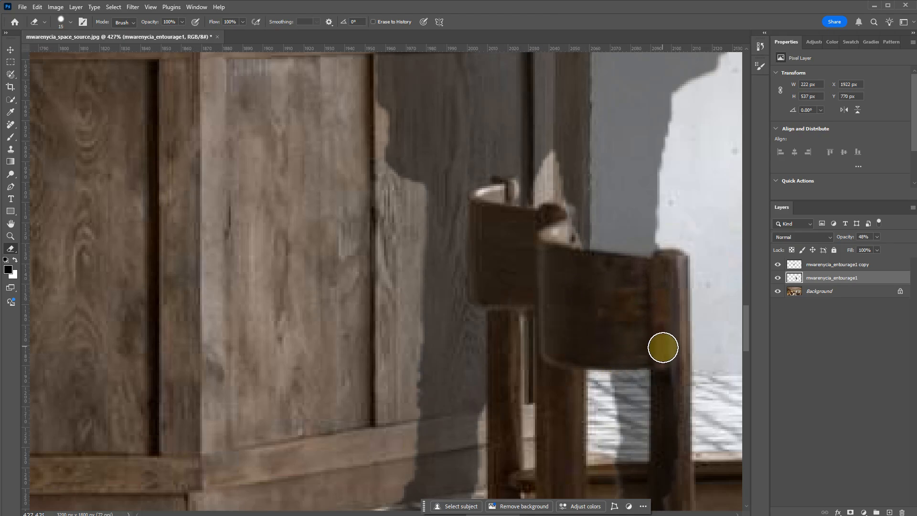
Erase the full silhouette's lower leg where it covers the chair's post and seat frame, using a 15 px eraser
scroll(668, 395, down, 3)
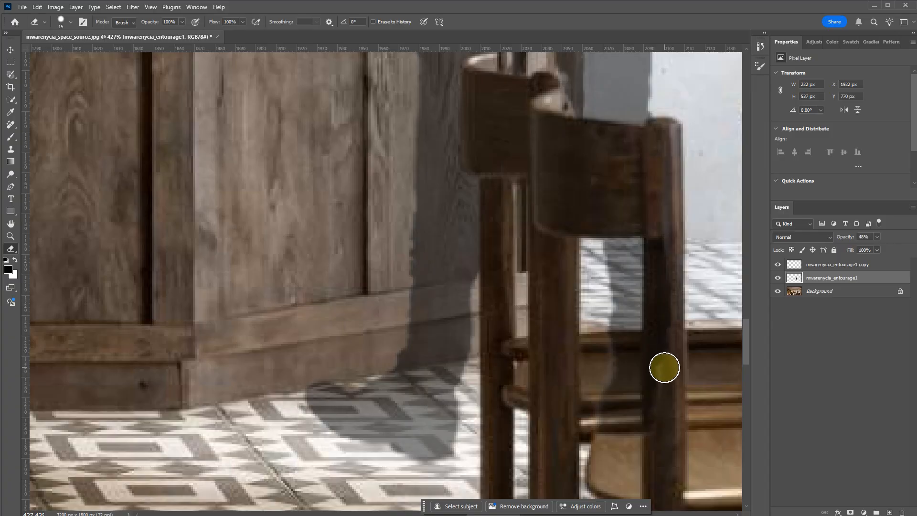
mouse_move(661, 419)
mouse_down()
mouse_move(666, 399)
mouse_move(662, 435)
mouse_move(641, 431)
mouse_move(603, 390)
mouse_move(612, 355)
mouse_move(642, 353)
mouse_move(633, 356)
mouse_move(637, 402)
mouse_move(650, 345)
mouse_move(586, 353)
mouse_up()
scroll(670, 426, down, 2)
scroll(666, 410, up, 2)
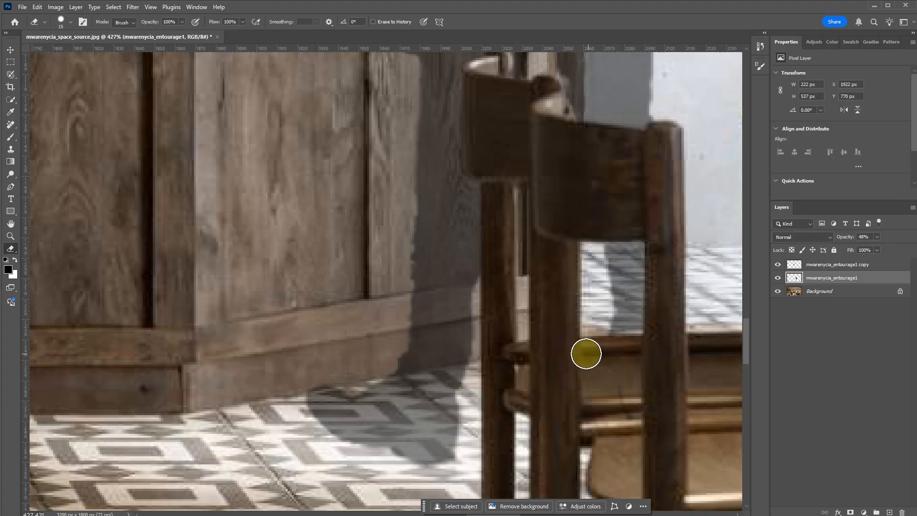
scroll(586, 353, down, 5)
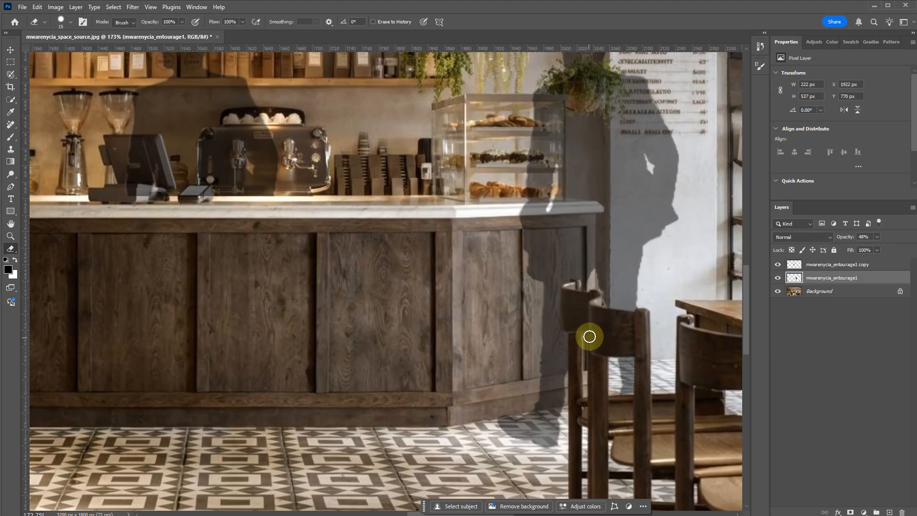
scroll(645, 339, down, 3)
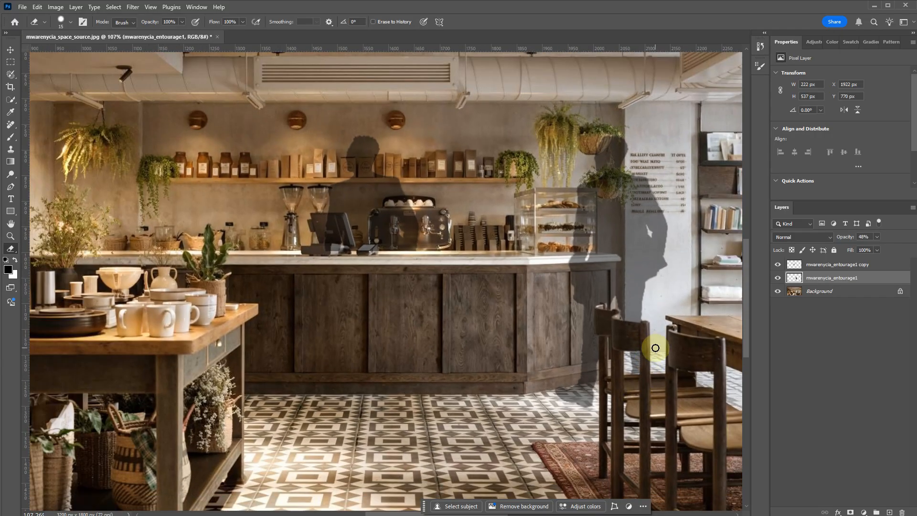
On the mwarenycia_entourage1 copy layer, erase the silhouette over the card reader and the bright side edge of the cash register screen
scroll(255, 193, up, 5)
scroll(448, 315, down, 5)
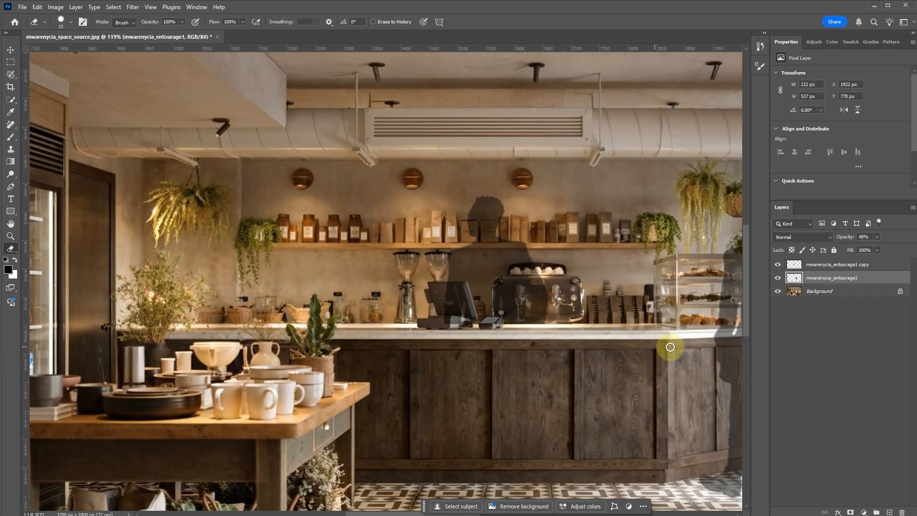
scroll(440, 353, up, 8)
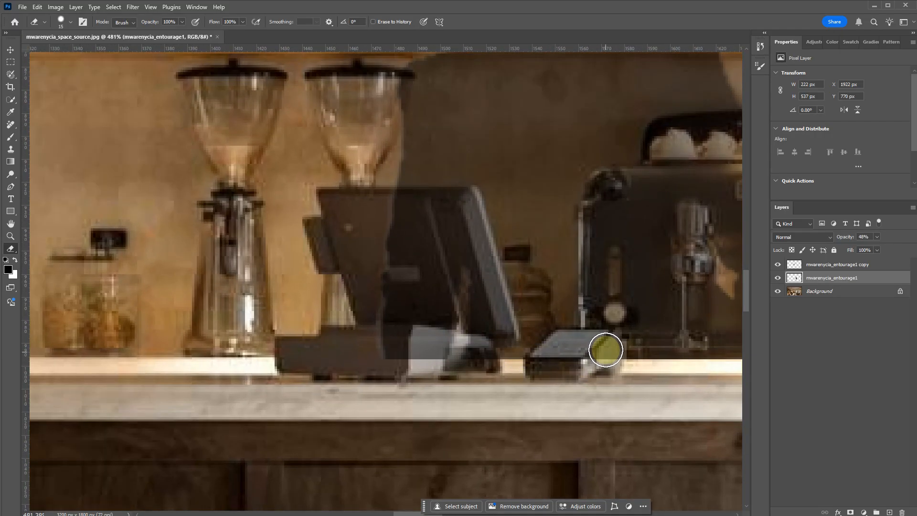
key(v)
click(628, 275)
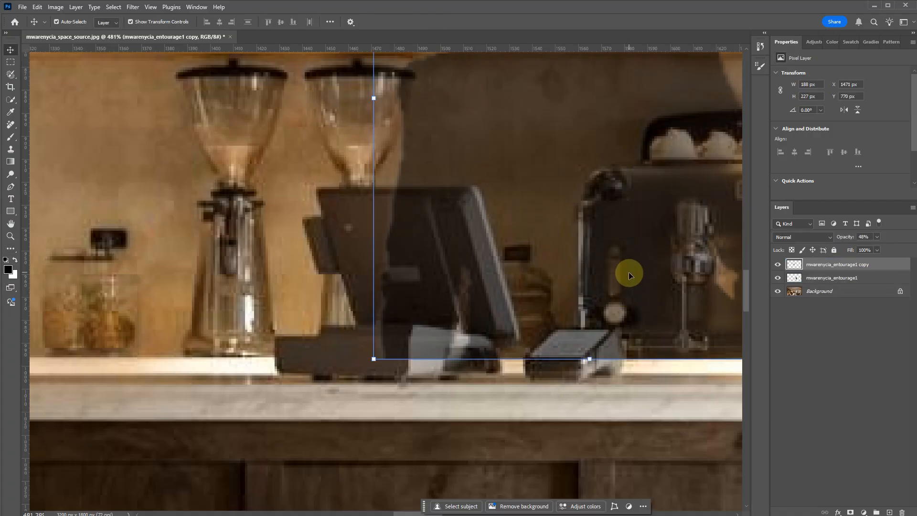
key(e)
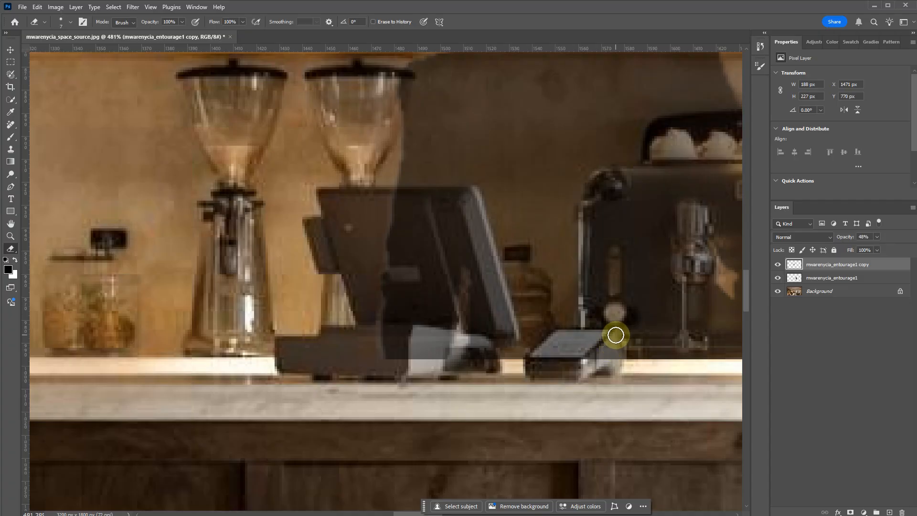
mouse_move(615, 335)
mouse_down()
mouse_move(561, 346)
mouse_move(565, 358)
mouse_move(600, 354)
mouse_move(540, 354)
mouse_move(521, 332)
mouse_move(513, 337)
mouse_move(470, 239)
mouse_move(480, 196)
mouse_move(461, 194)
mouse_up()
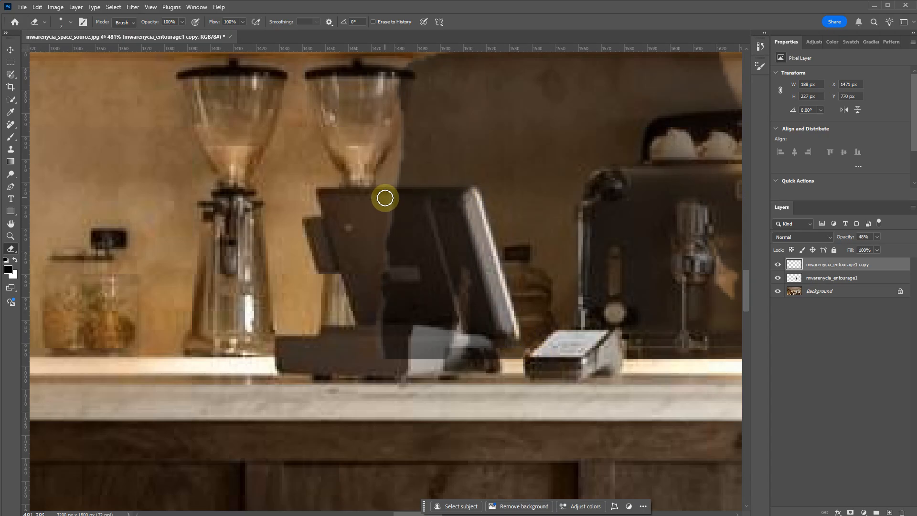
Erase the rest of the cut-off silhouette over the cash register's screen and base, enlarging the eraser up to 30 px
shift+click(385, 198)
key(bracketright)
key(bracketright)
key(bracketright)
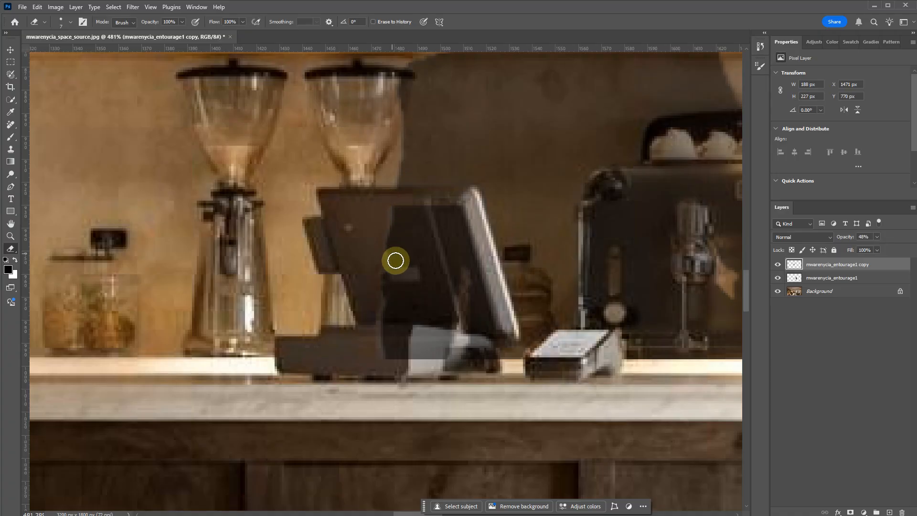
key(bracketright)
mouse_move(491, 317)
mouse_down()
mouse_move(475, 340)
mouse_move(484, 361)
mouse_move(469, 361)
mouse_move(451, 281)
mouse_move(476, 279)
mouse_move(483, 301)
mouse_move(440, 251)
mouse_move(434, 227)
mouse_move(404, 241)
mouse_move(407, 360)
mouse_move(423, 322)
mouse_up()
key(bracketright)
key(bracketright)
key(bracketright)
scroll(466, 361, down, 10)
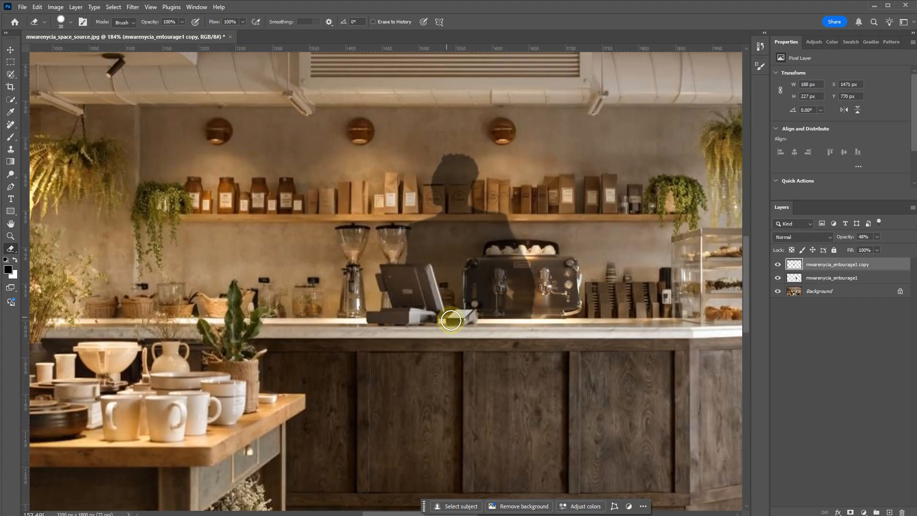
scroll(466, 360, down, 3)
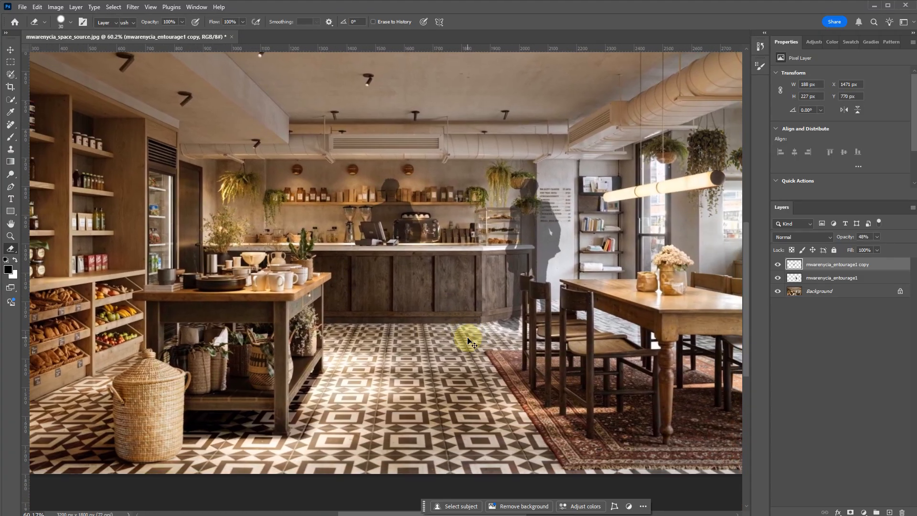
key(v)
scroll(426, 326, down, 1)
scroll(390, 206, up, 4)
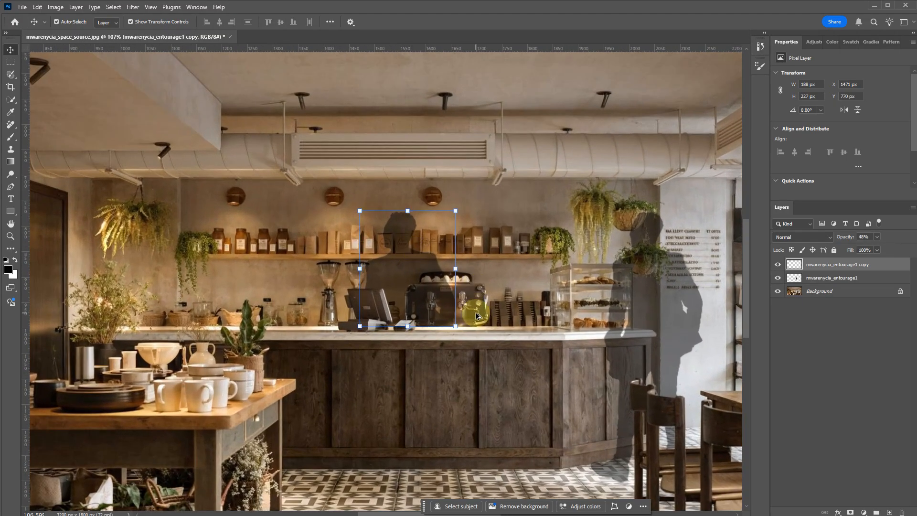
scroll(516, 327, down, 1)
scroll(516, 326, down, 2)
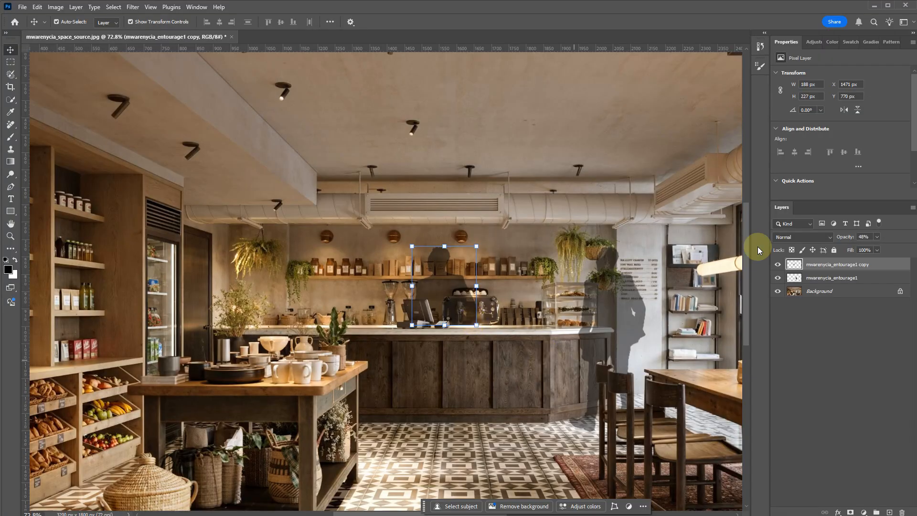
Save the composition as the Photoshop file mwarenycia_final in the mwarenycia_milestone1 folder, accepting the format options
key(m)
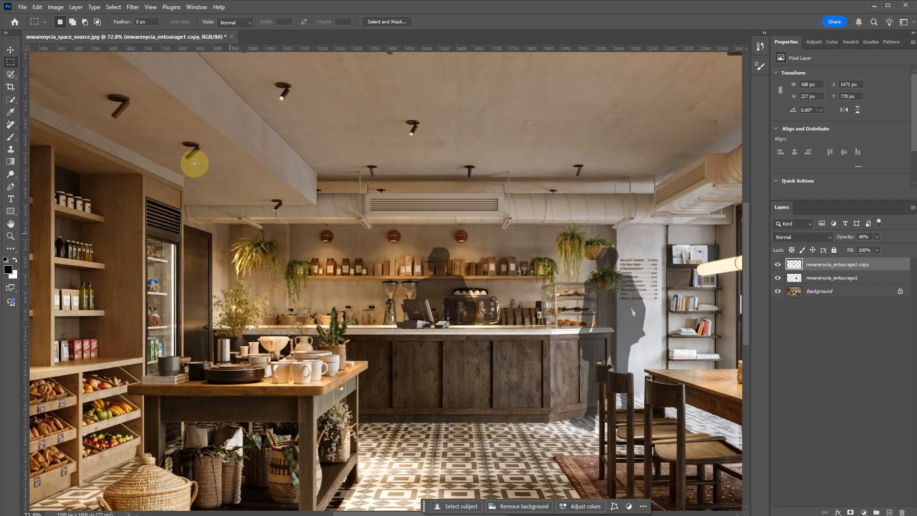
key(ctrl+s)
click(627, 225)
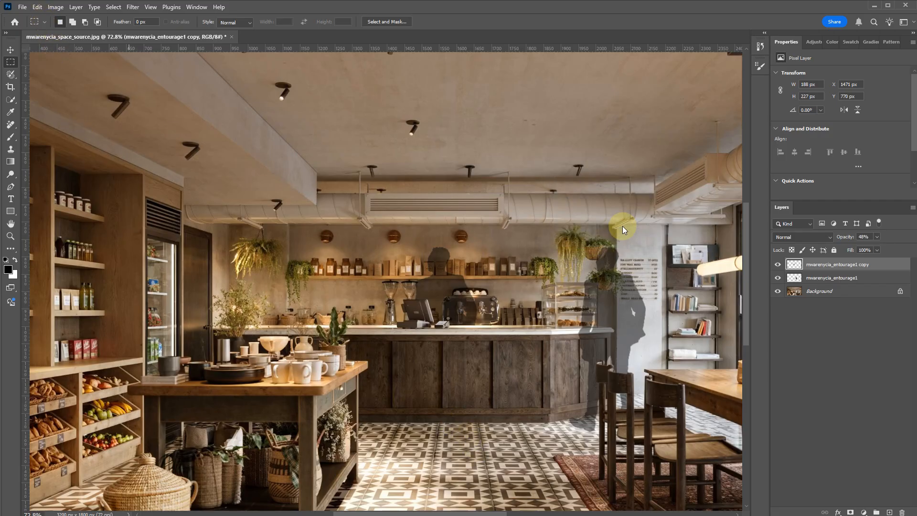
click(246, 20)
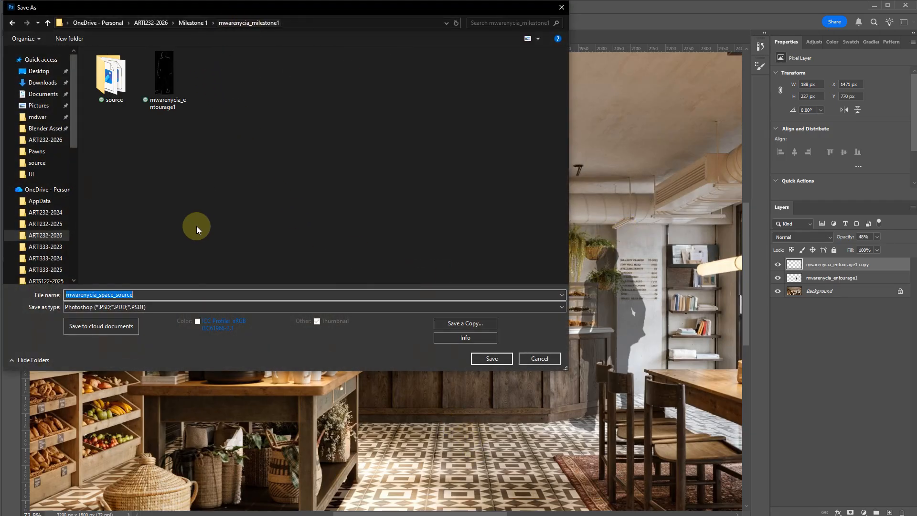
click(151, 295)
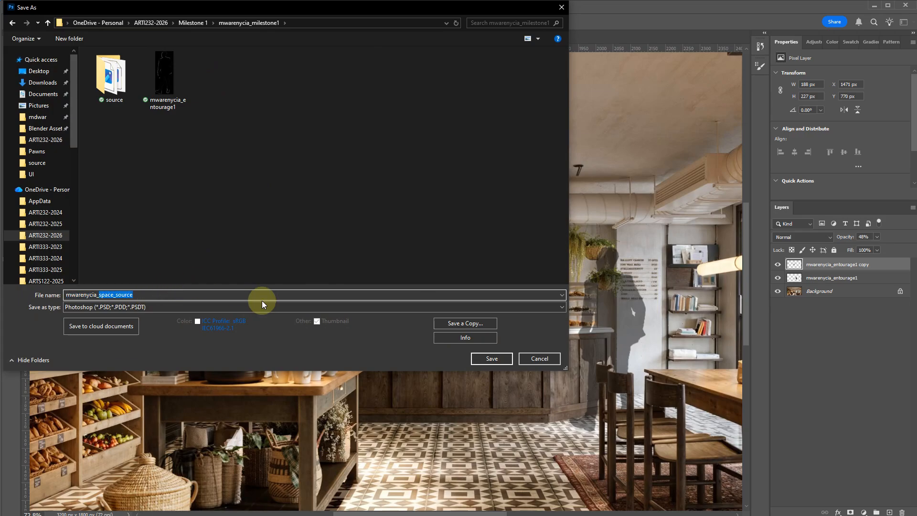
text(final)
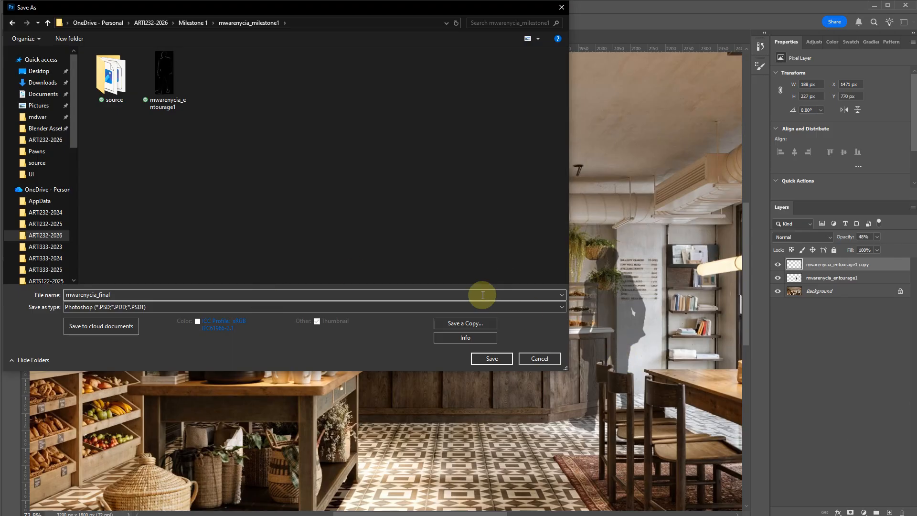
click(490, 360)
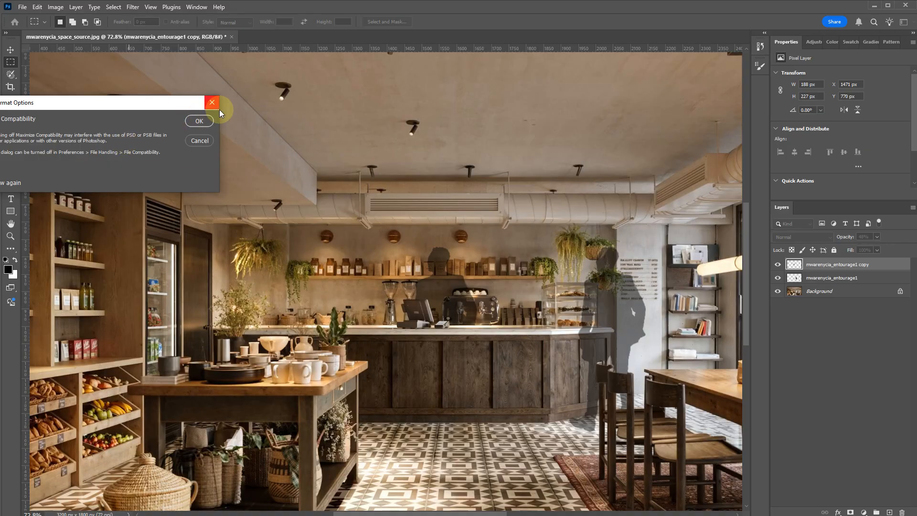
click(201, 121)
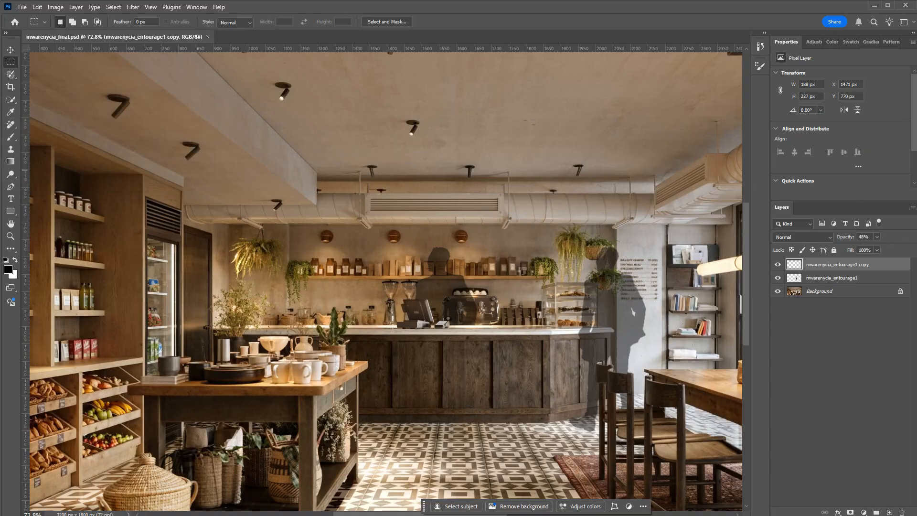
key(alt+Tab)
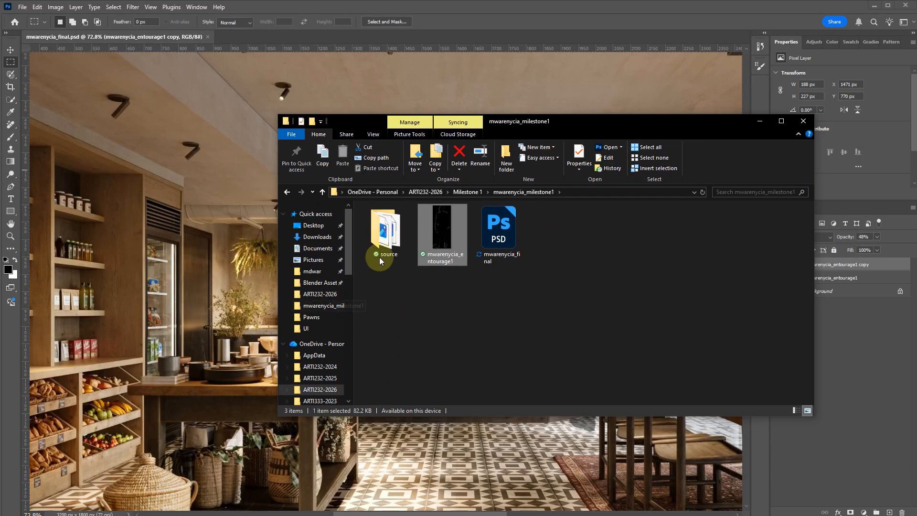
click(477, 192)
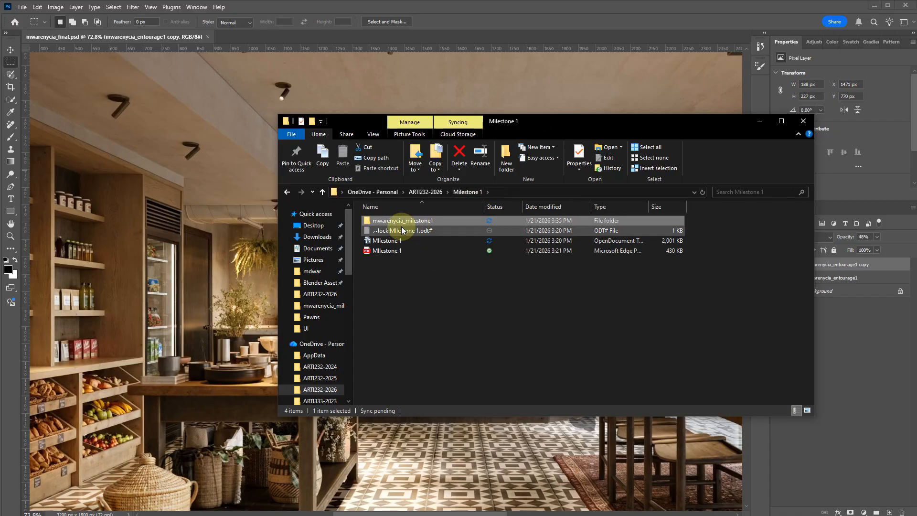
double_click(414, 222)
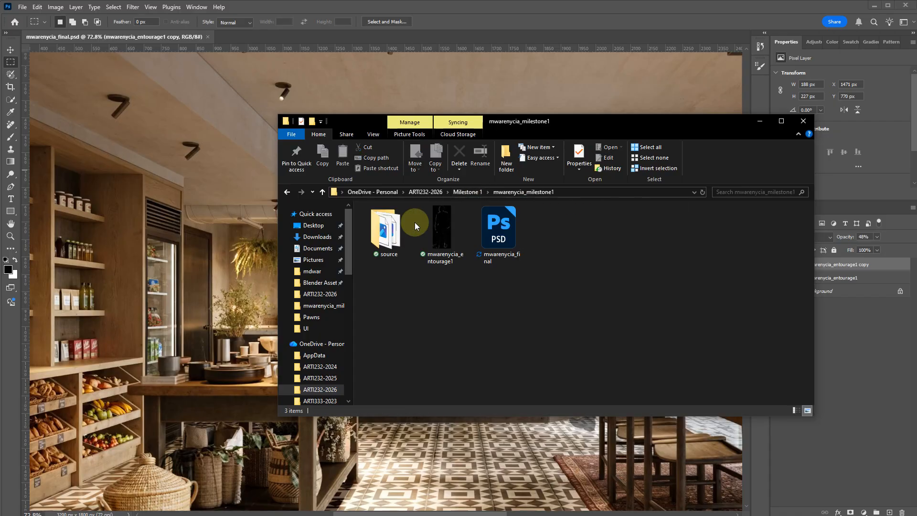
double_click(373, 265)
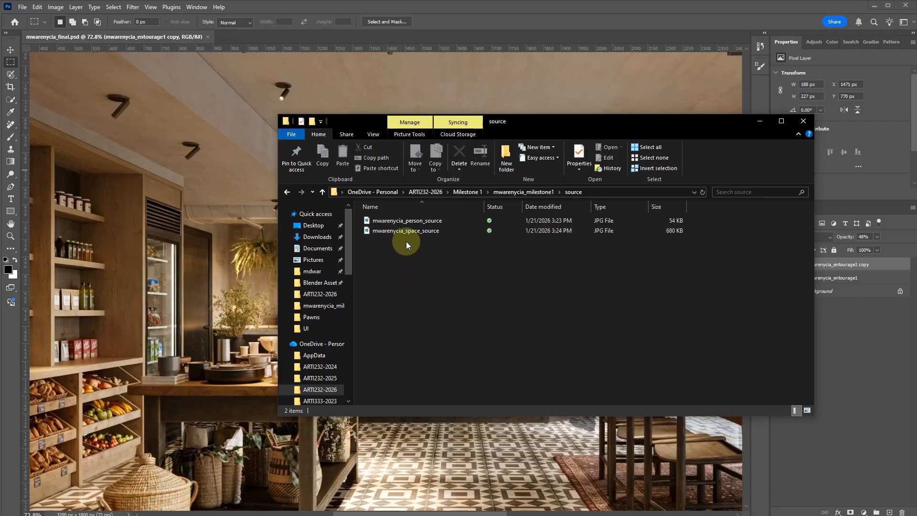
Return to the mwarenycia_milestone1 folder and check the mwarenycia_entourage1 and mwarenycia_final files
key(alt+Left)
click(440, 237)
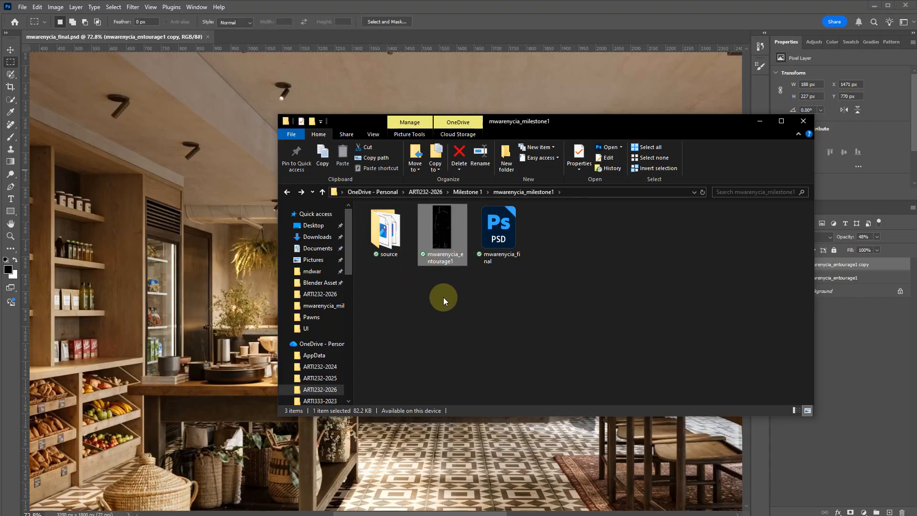
click(499, 244)
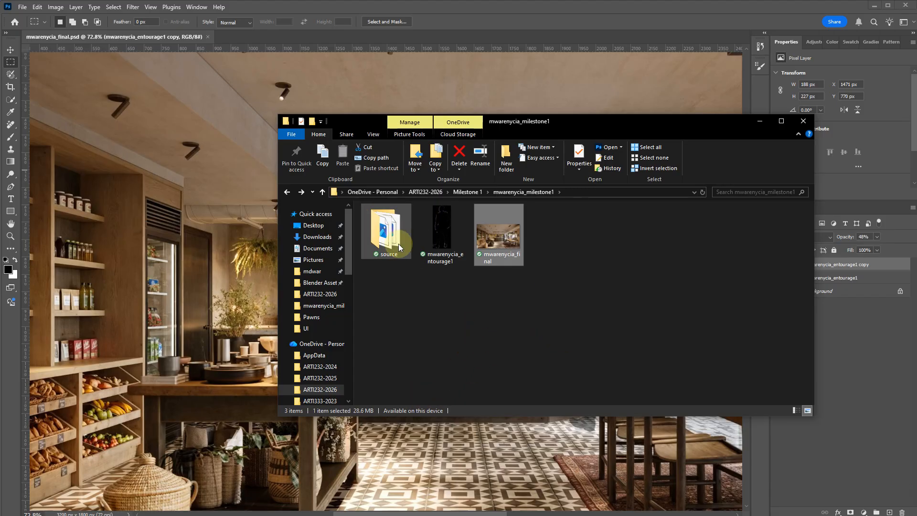
Compress the mwarenycia_milestone1 folder into a zip archive inside the parent Milestone 1 folder
click(471, 192)
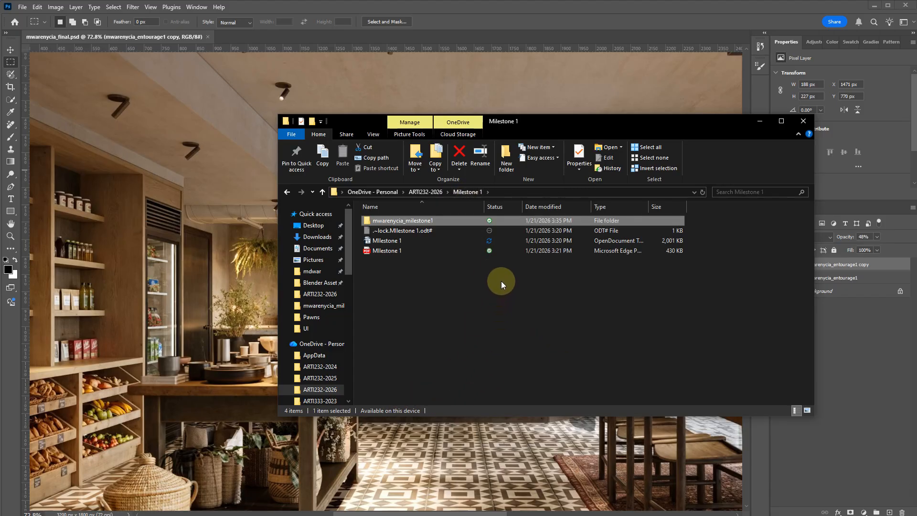
right_click(388, 221)
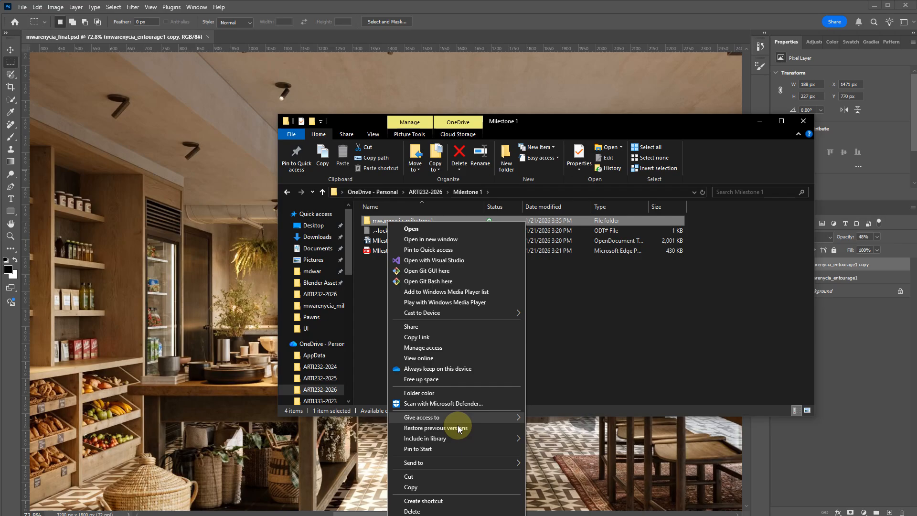
mouse_move(462, 461)
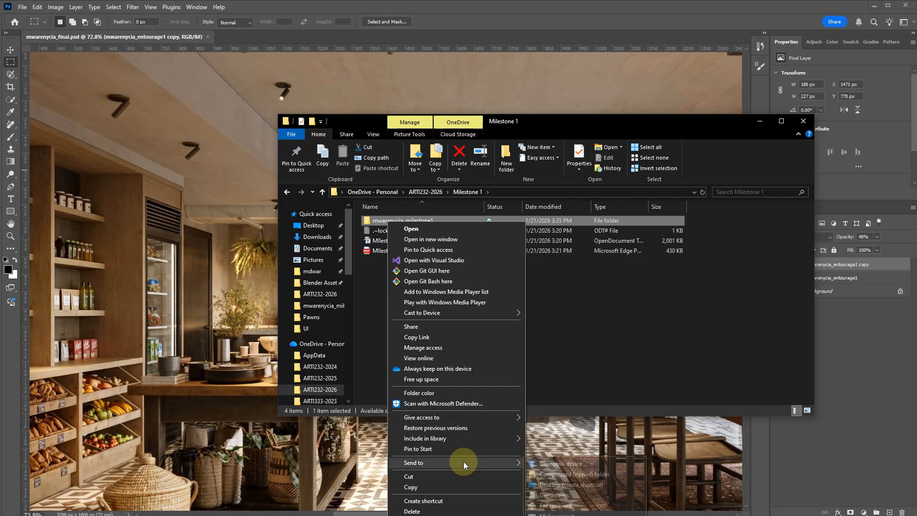
click(562, 474)
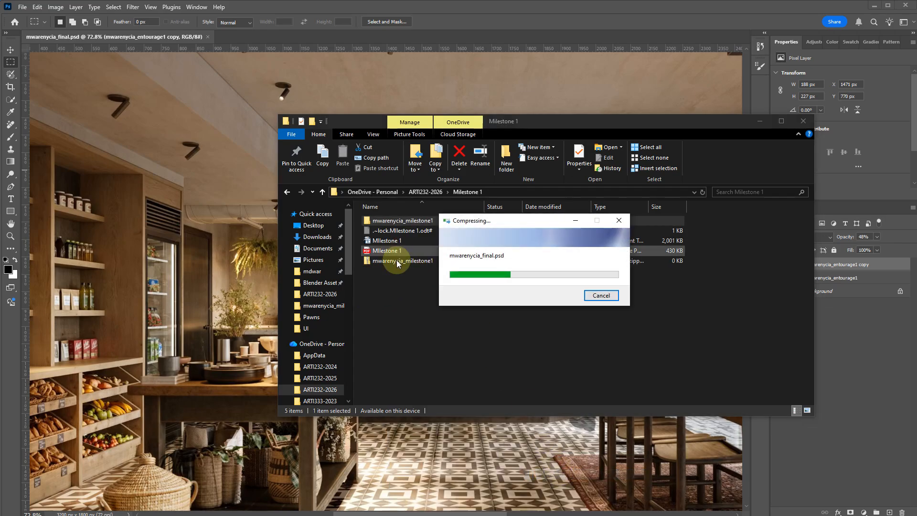
click(437, 288)
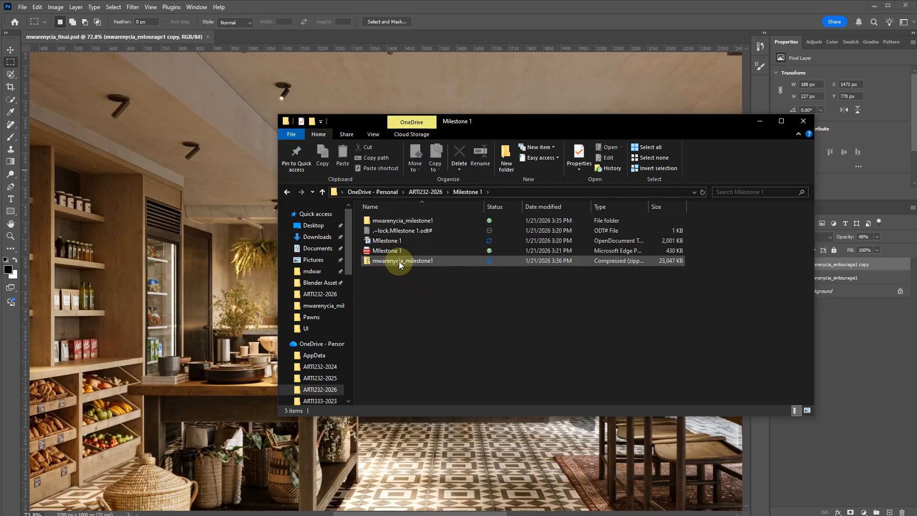
Inspect the contents of the mwarenycia_milestone1 zip archive and its inner folder, and return to the Milestone 1 folder
double_click(400, 263)
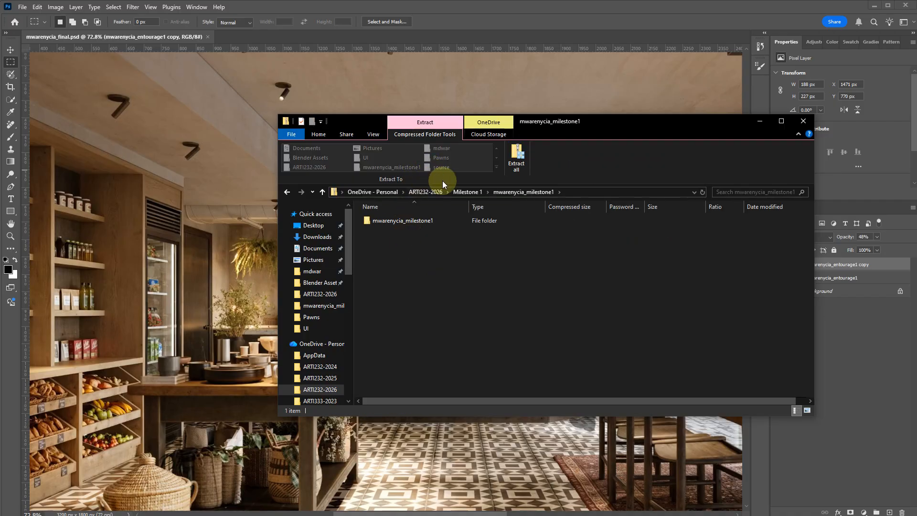
double_click(416, 222)
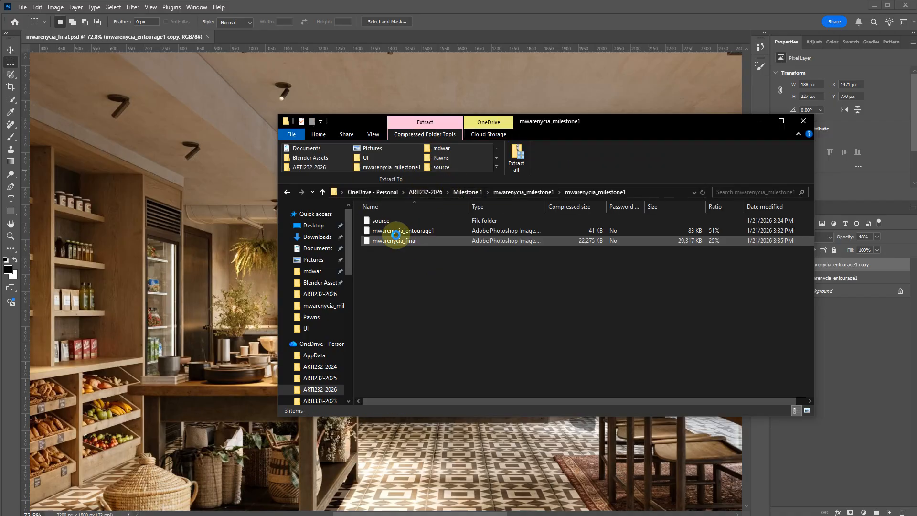
key(BackSpace)
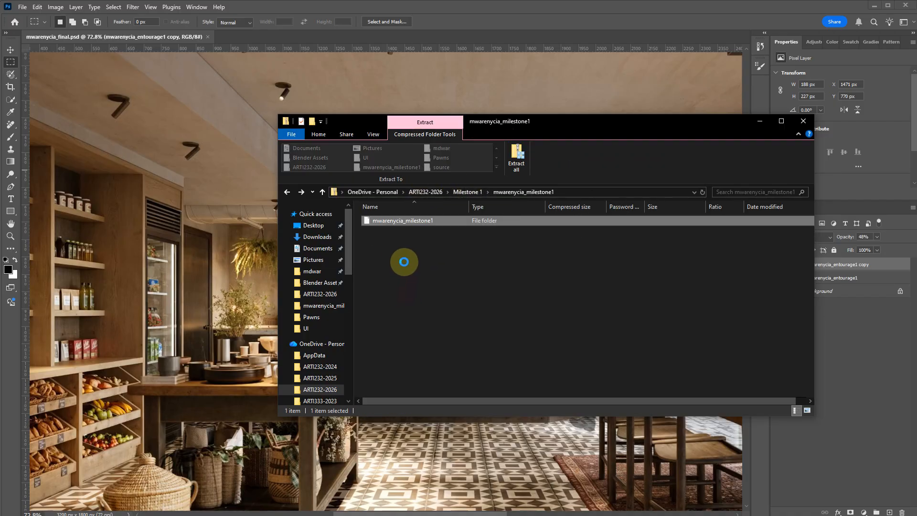
key(BackSpace)
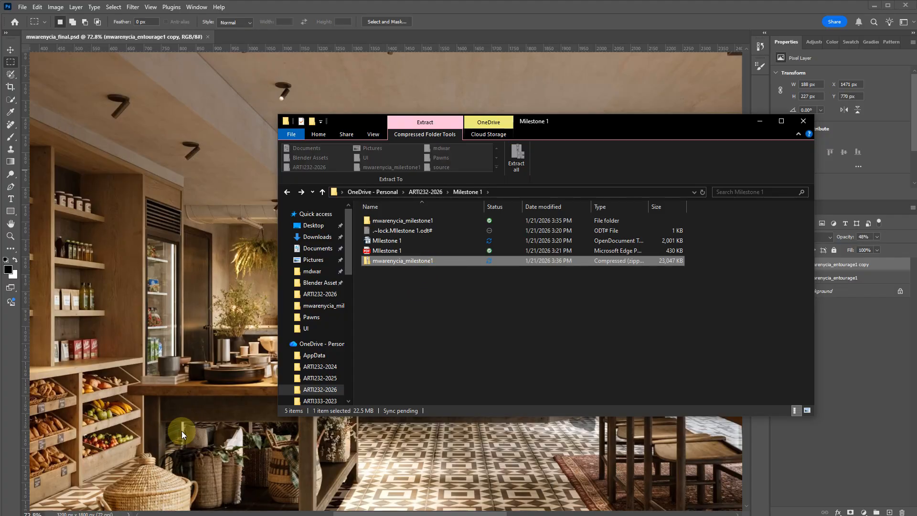